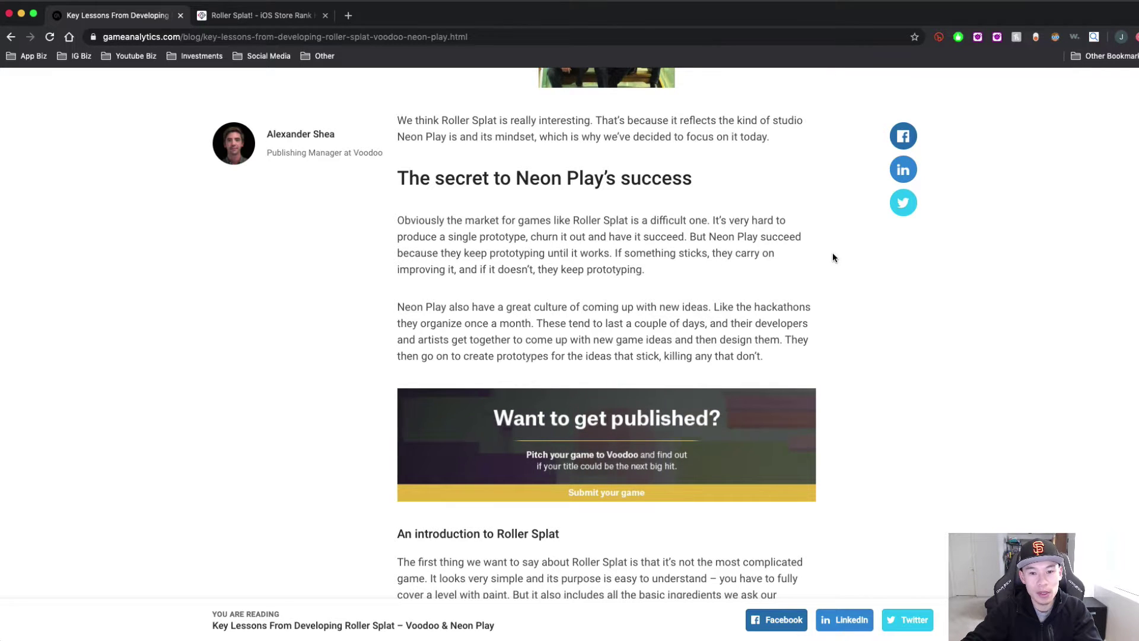
Read the Roller Splat article and check the game's iPhone rank history for the United States.
scroll(832, 255, down, 4)
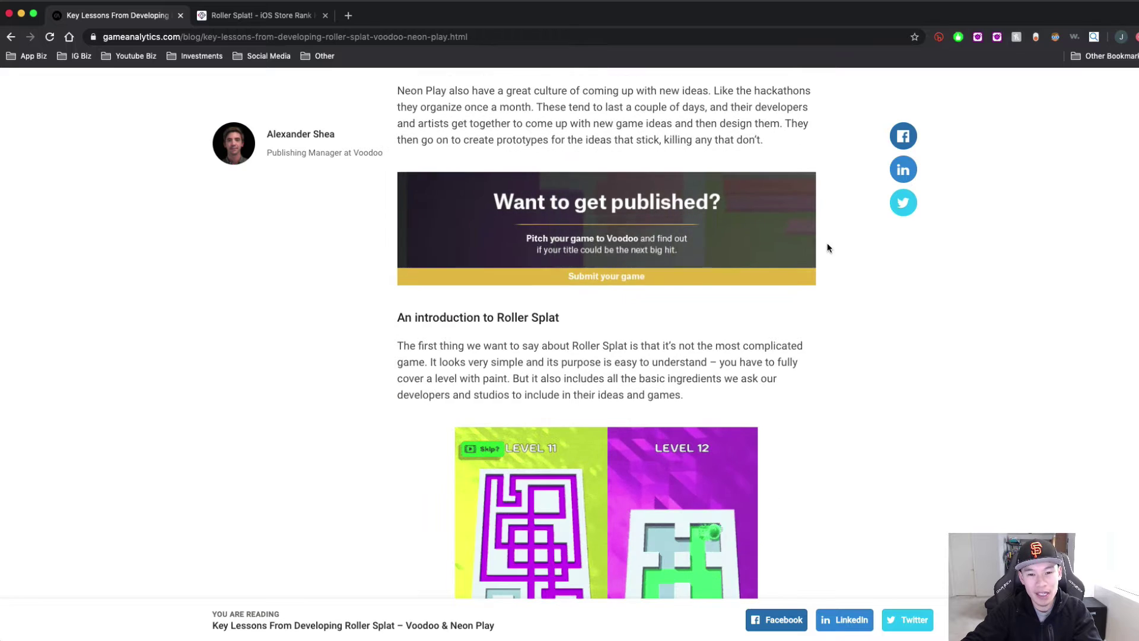
key(ctrl+Tab)
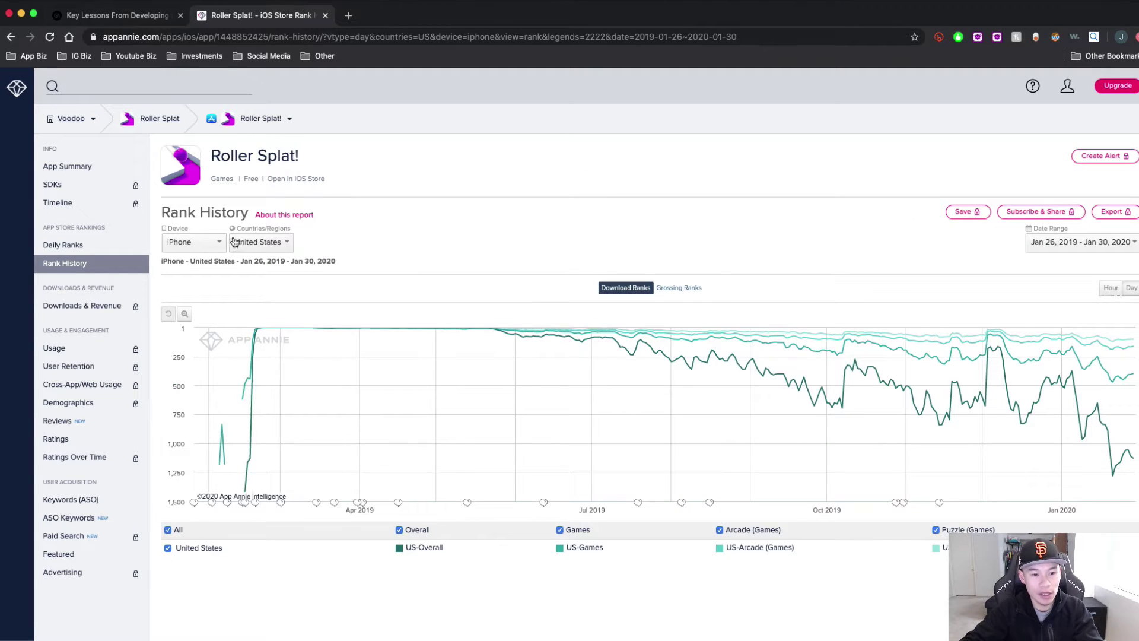
click(154, 23)
scroll(908, 320, down, 5)
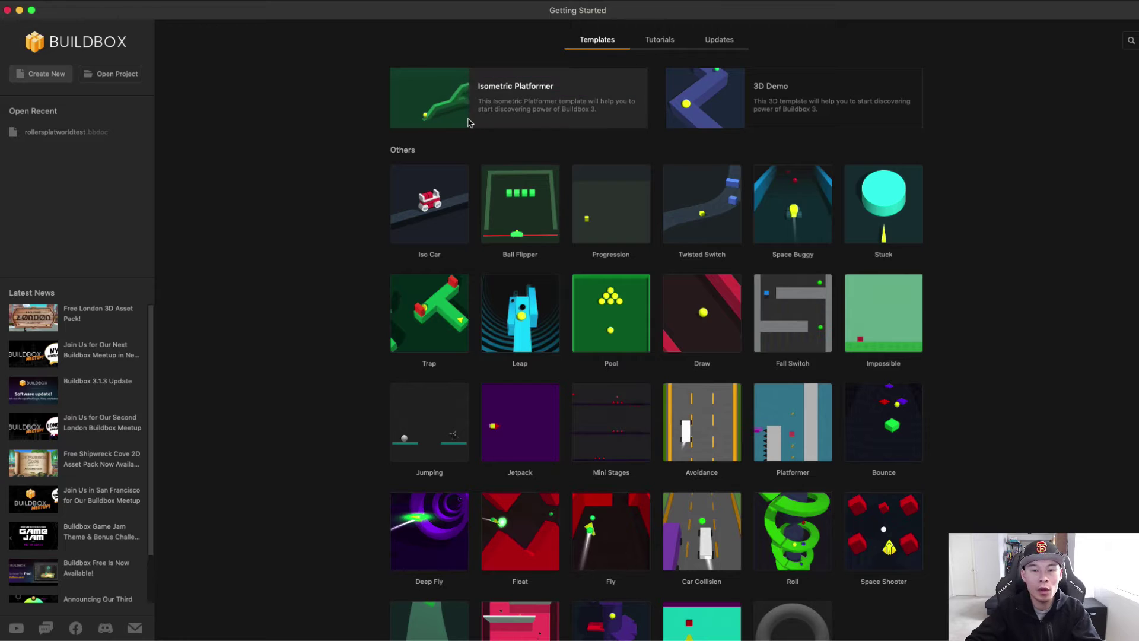
In Buildbox, create an empty game and replace the mind map's 2D World with a 3D World loaded from Start.
click(44, 73)
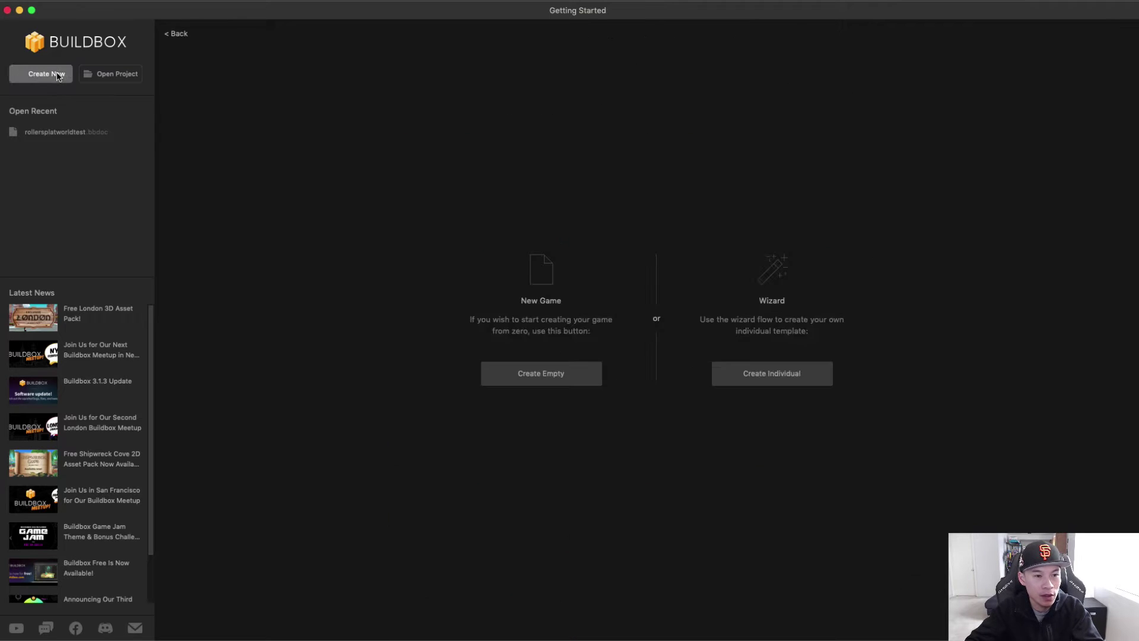
click(580, 372)
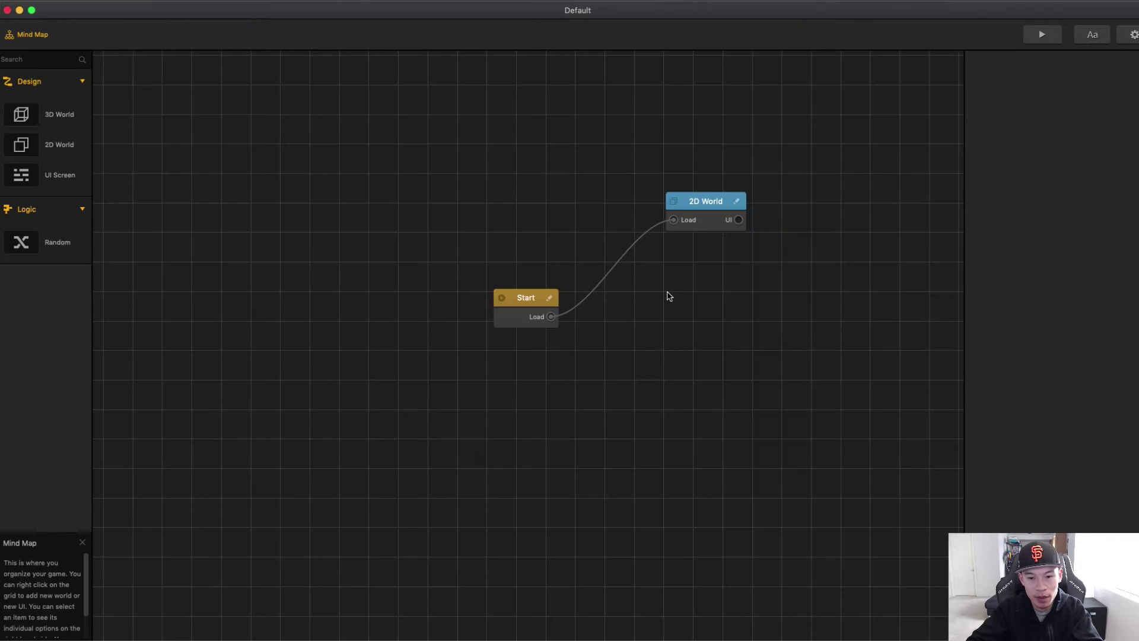
right_click(668, 296)
click(724, 303)
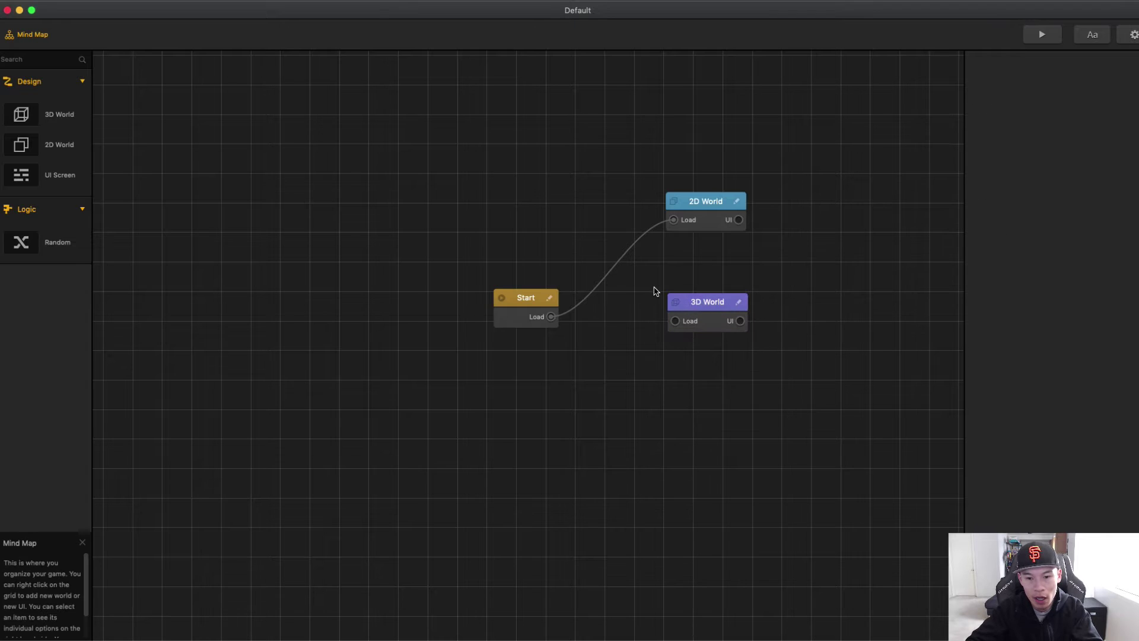
drag(653, 230, 675, 320)
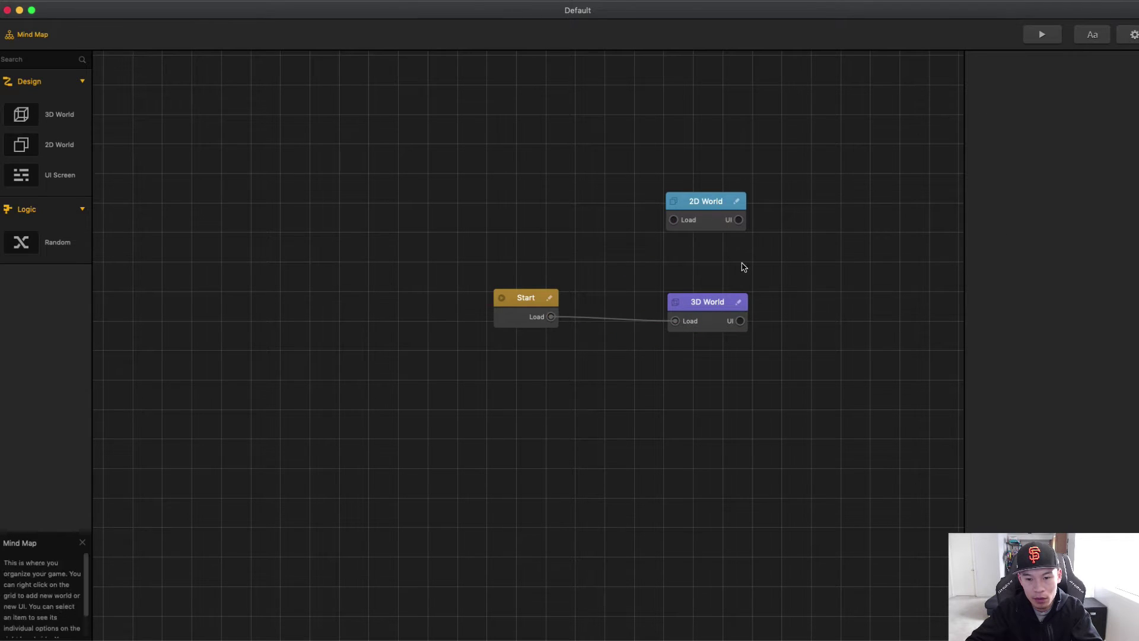
click(717, 214)
key(Delete)
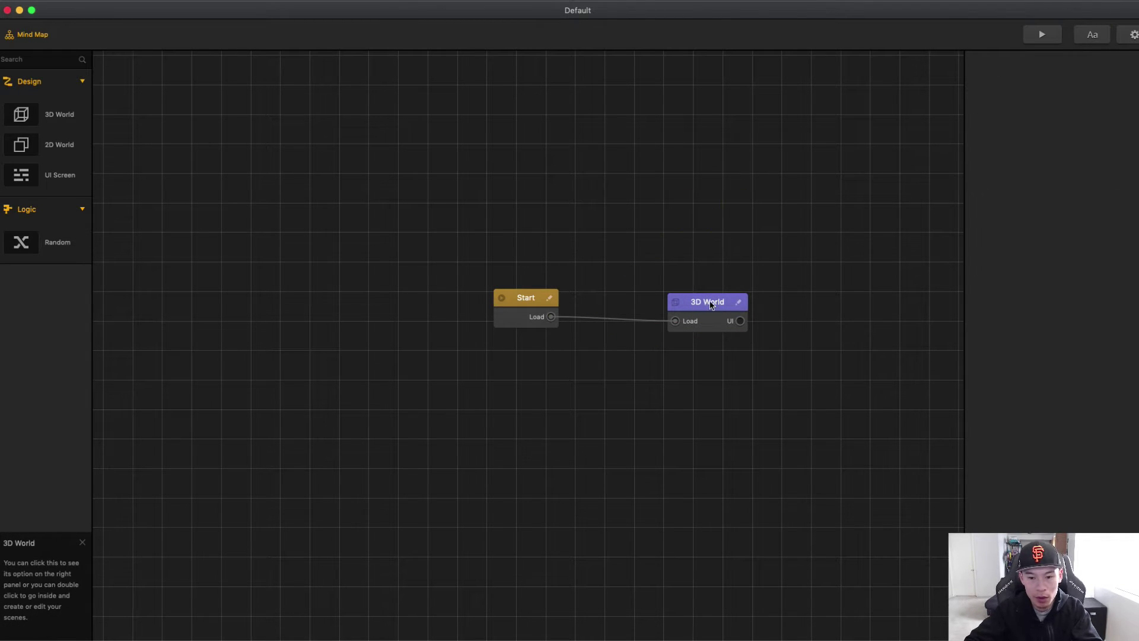
Open the 3D World scene and add the Sphere, Cube and Plane shapes to the asset library.
double_click(712, 303)
scroll(504, 286, down, 2)
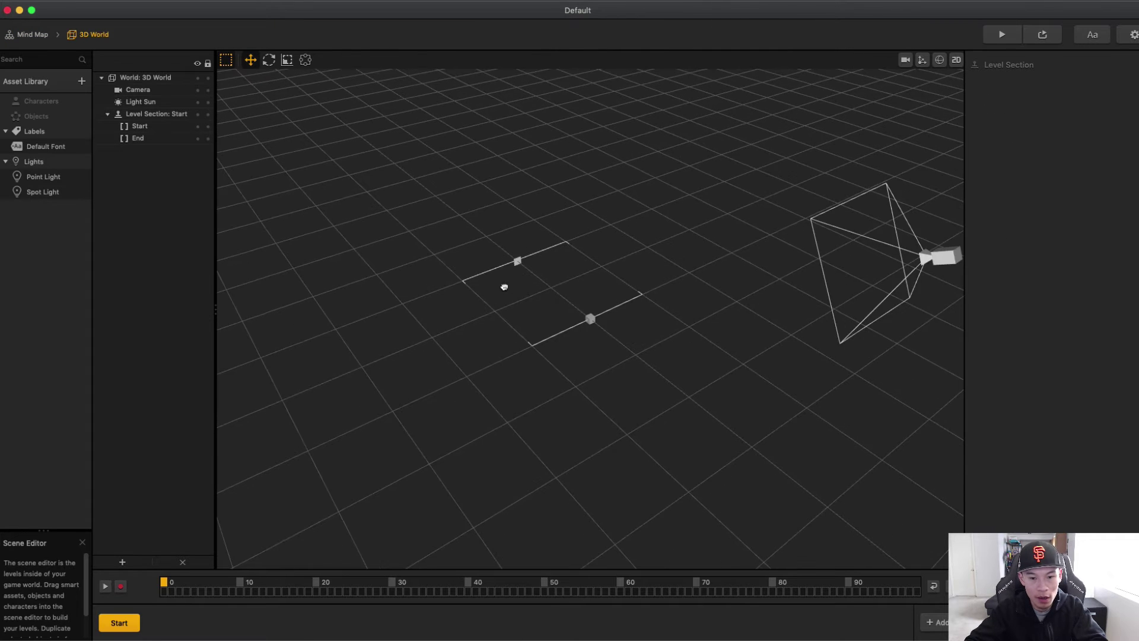
right_drag(504, 286, 466, 301)
scroll(466, 300, up, 3)
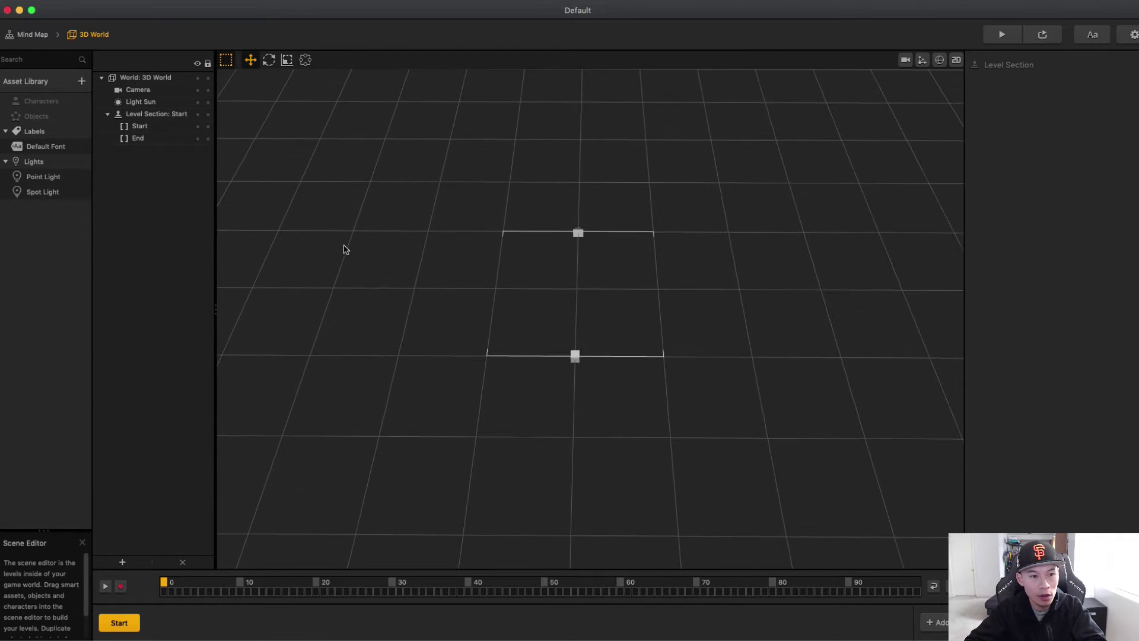
click(51, 82)
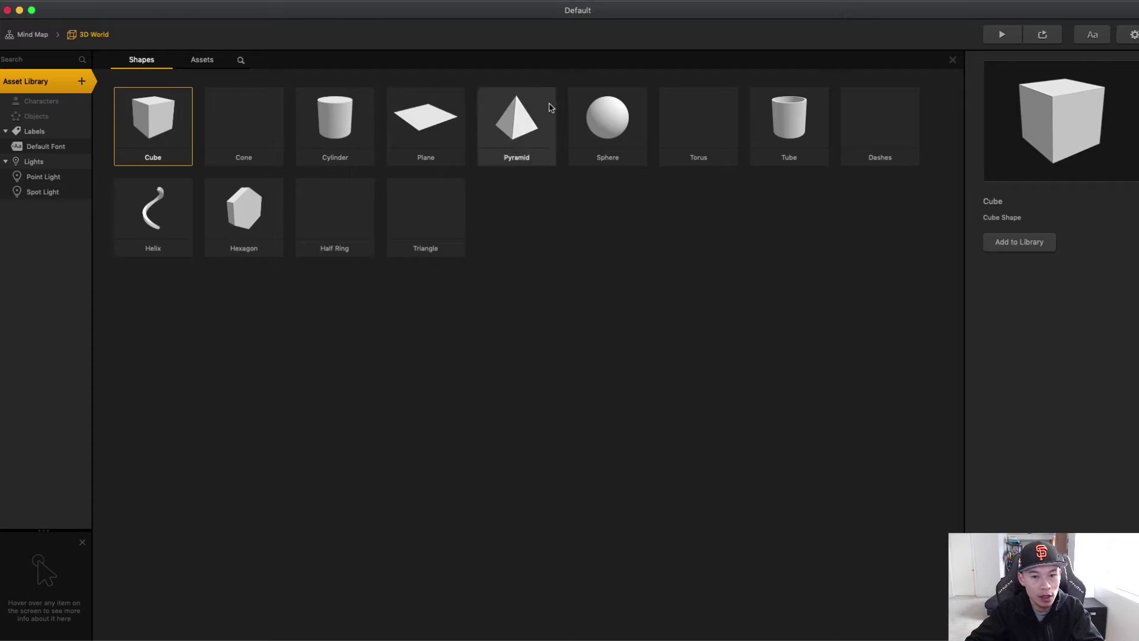
double_click(581, 113)
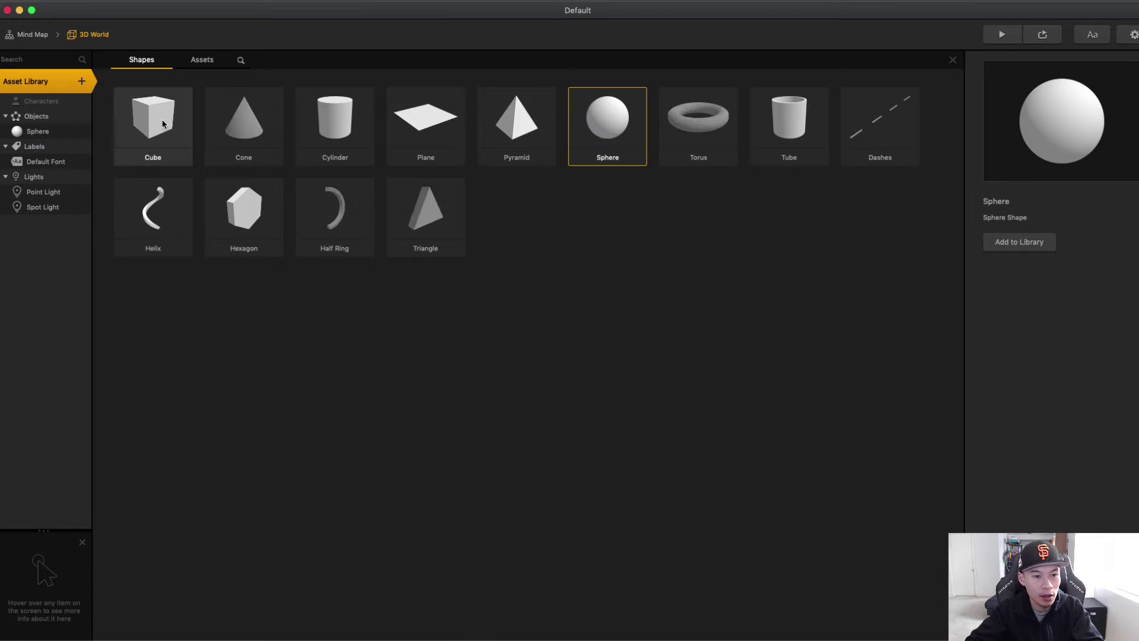
double_click(144, 123)
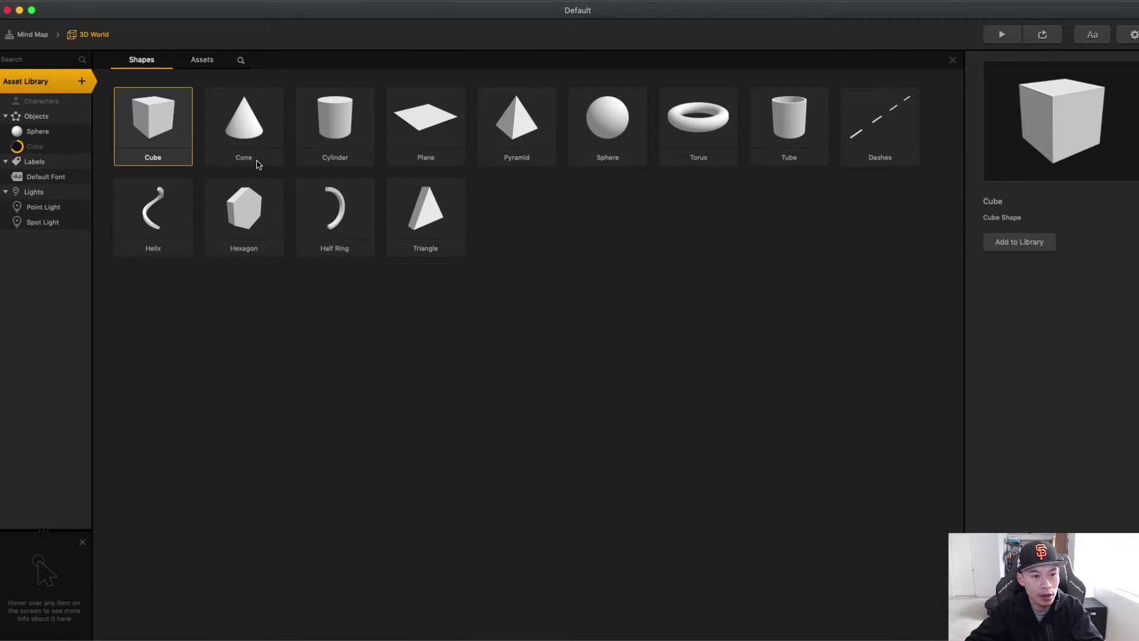
double_click(417, 128)
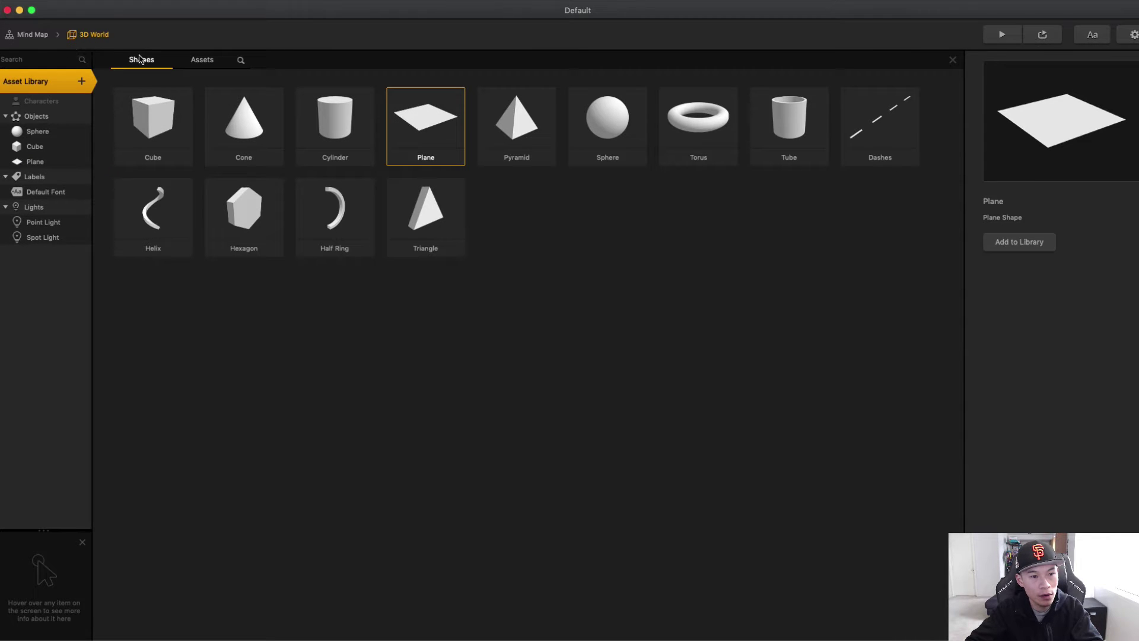
click(30, 81)
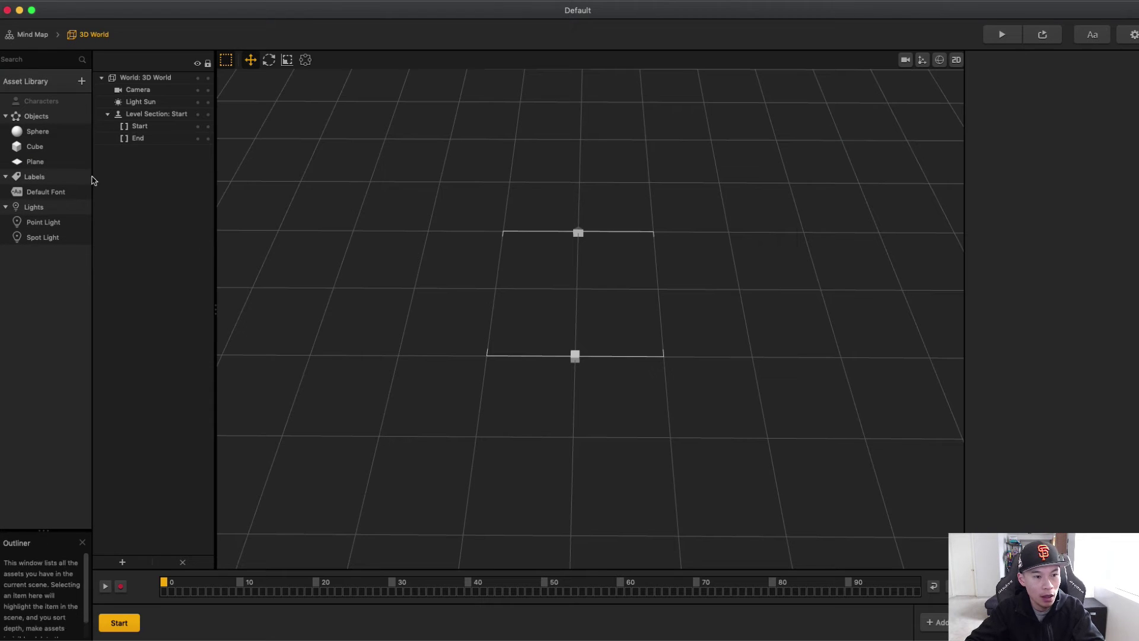
Place a plane in the Start level section and set its position to 0, 0, 0.
drag(35, 162, 567, 362)
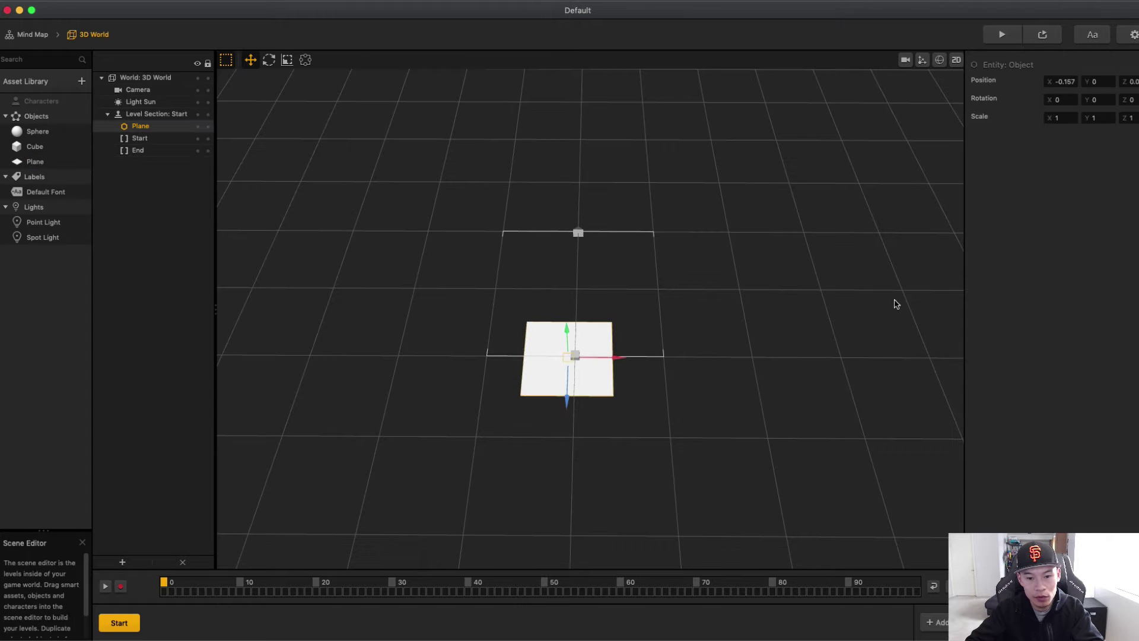
click(1074, 81)
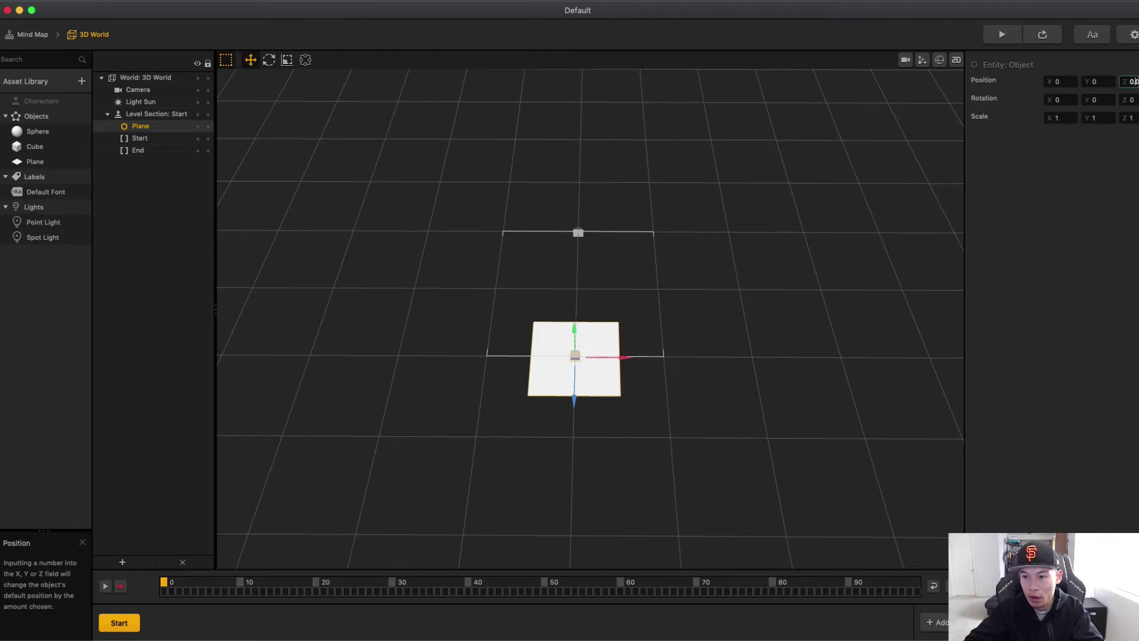
click(657, 504)
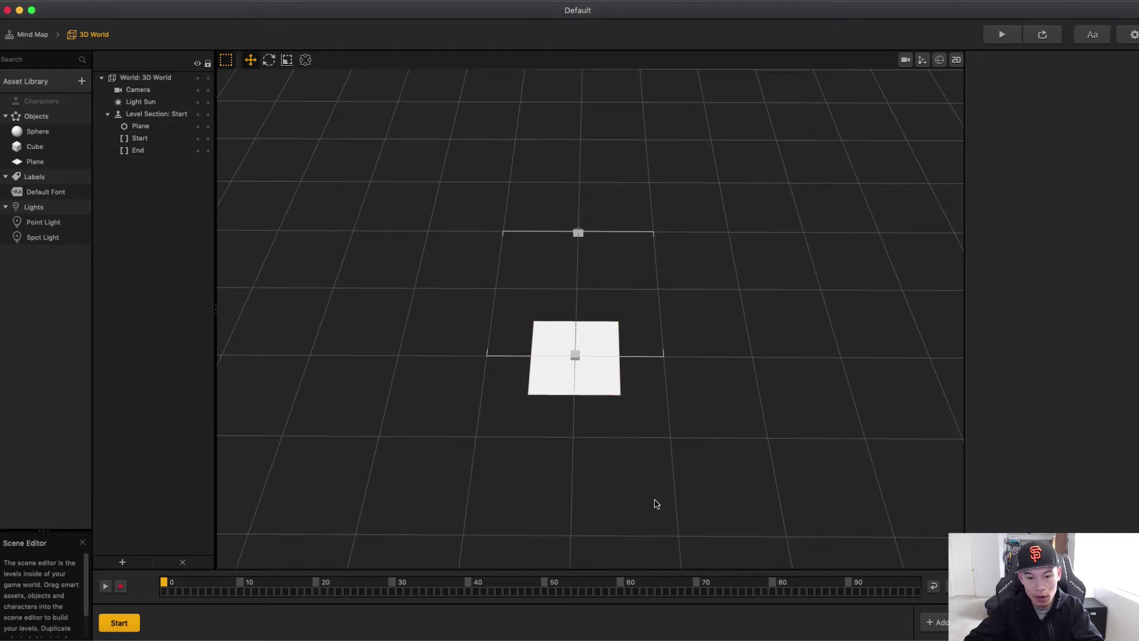
Duplicate the plane onto both of its sides, at X -2 and X 2, to make a row of three.
click(611, 371)
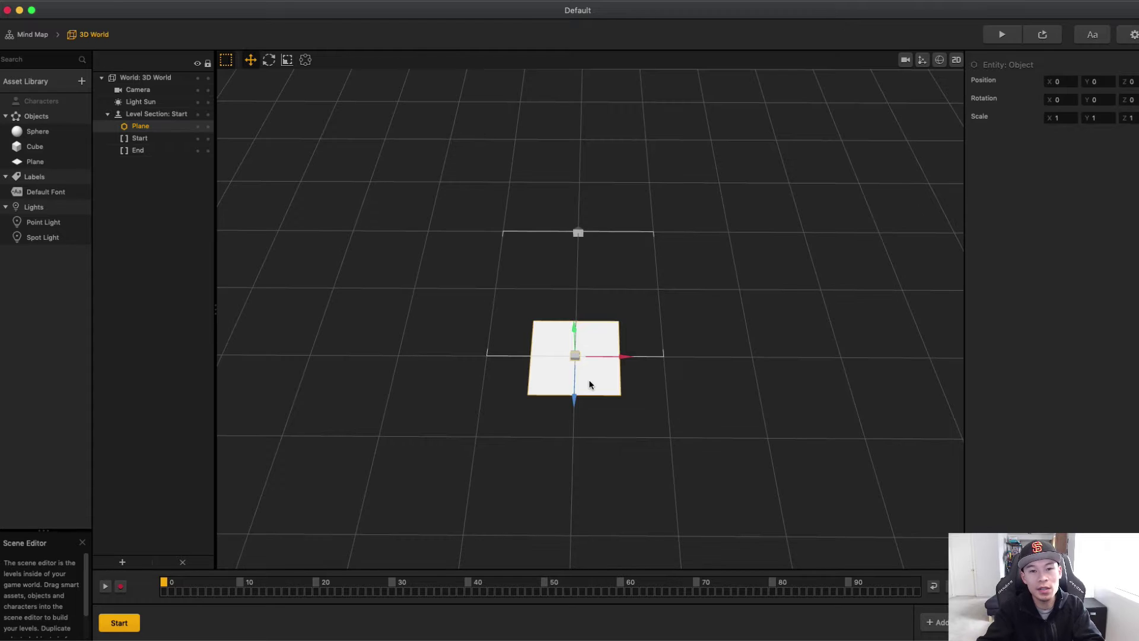
key(super+d)
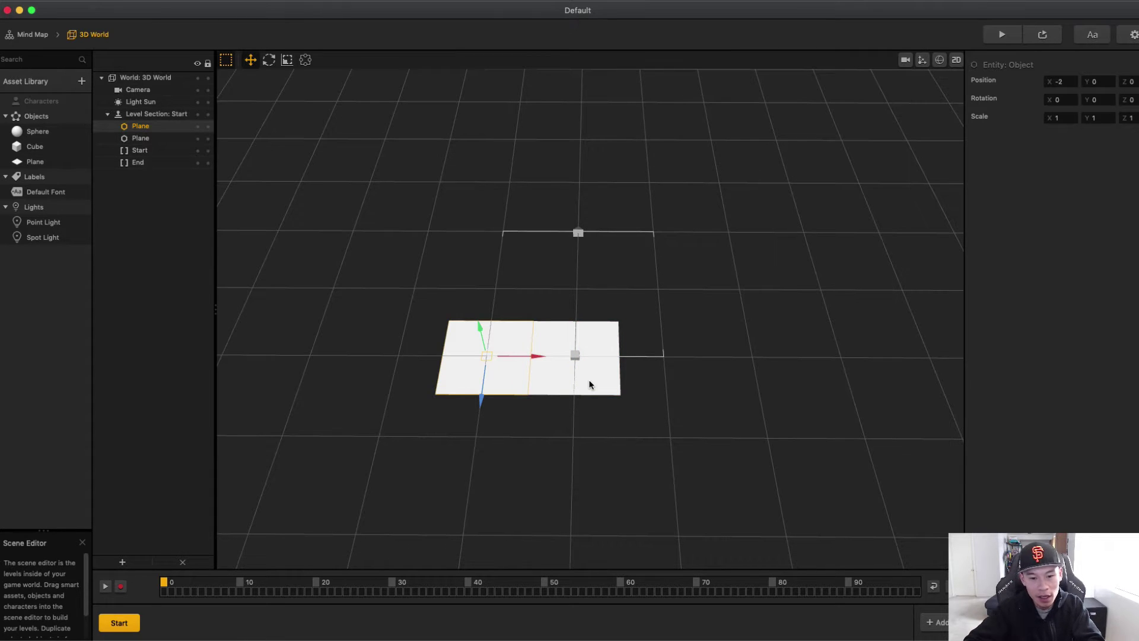
key(super+d)
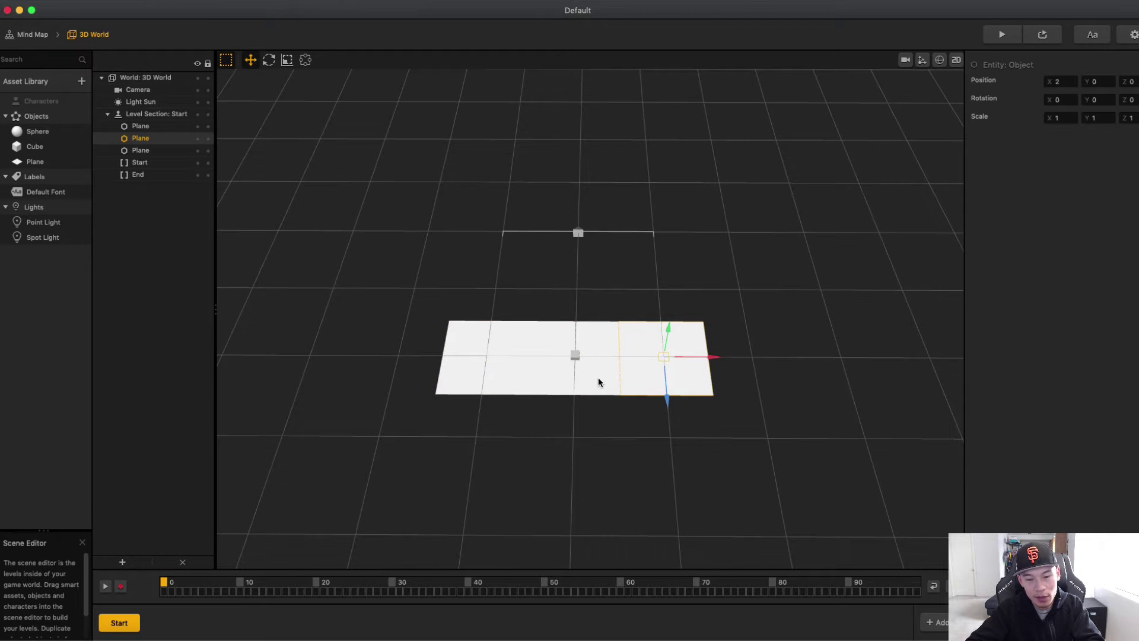
click(587, 378)
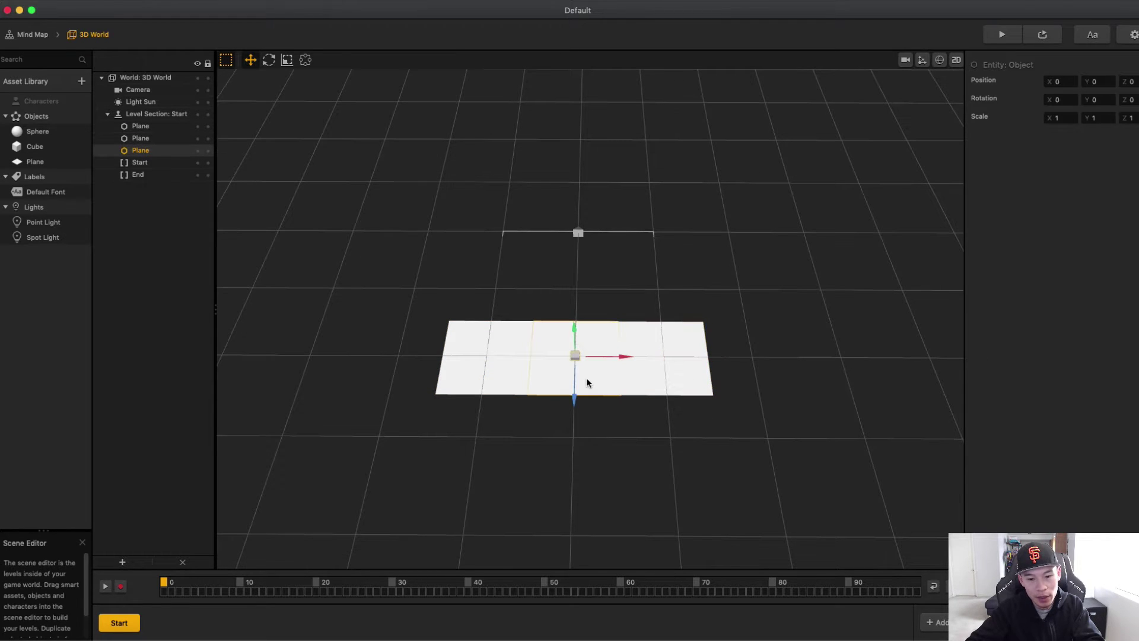
key(super+d)
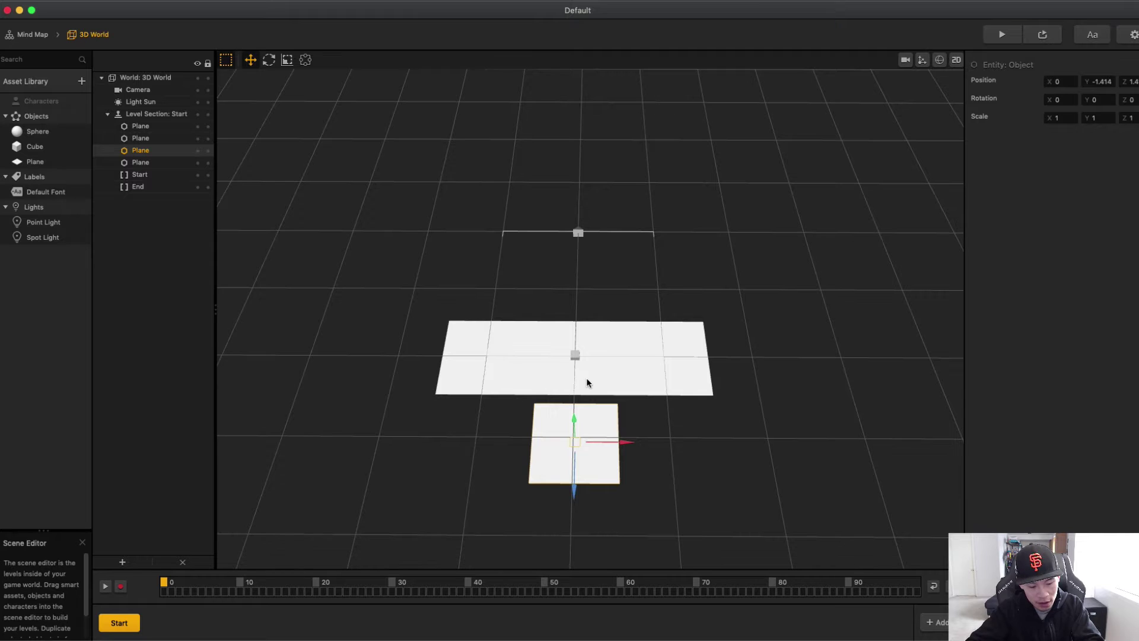
key(BackSpace)
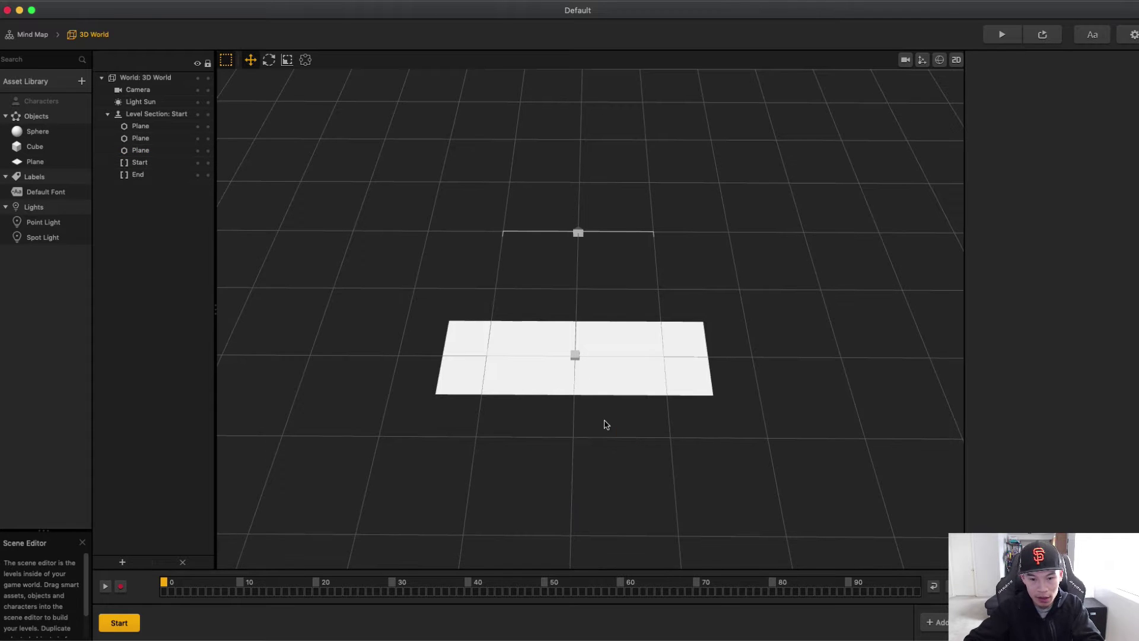
Duplicate the center plane to its front and back, at Z 2 and Z -2, to form a cross.
middle_drag(694, 350, 578, 350)
key(super+z)
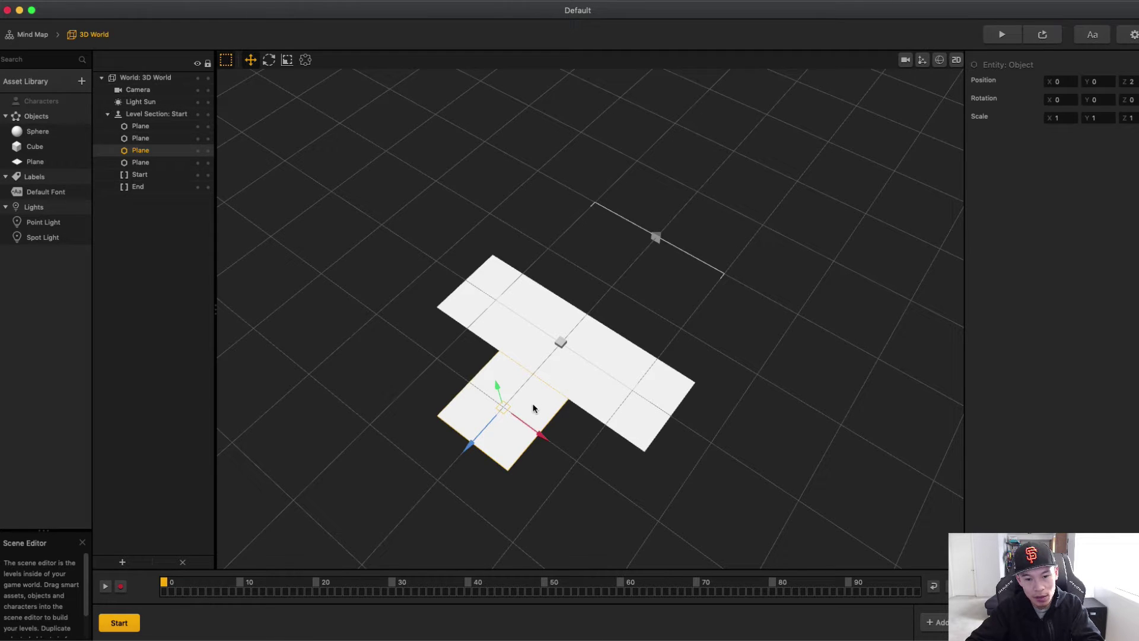
click(592, 365)
key(super+Up)
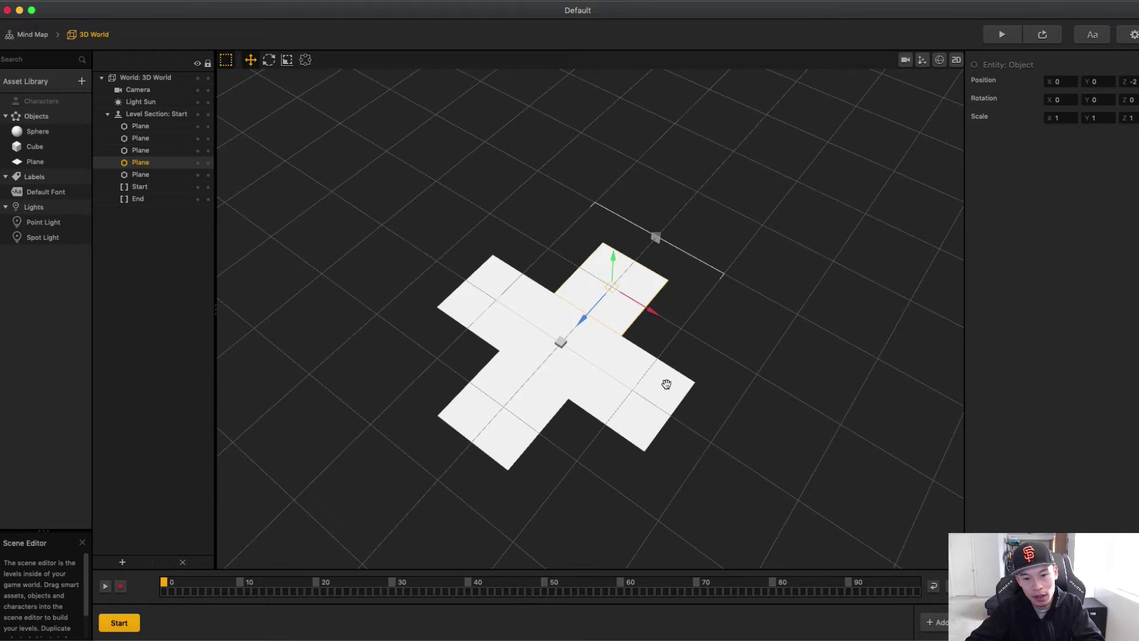
Delete the front plane of the cross at Z 2.
middle_drag(667, 384, 736, 304)
scroll(757, 307, up, 5)
scroll(736, 304, down, 3)
scroll(735, 303, down, 3)
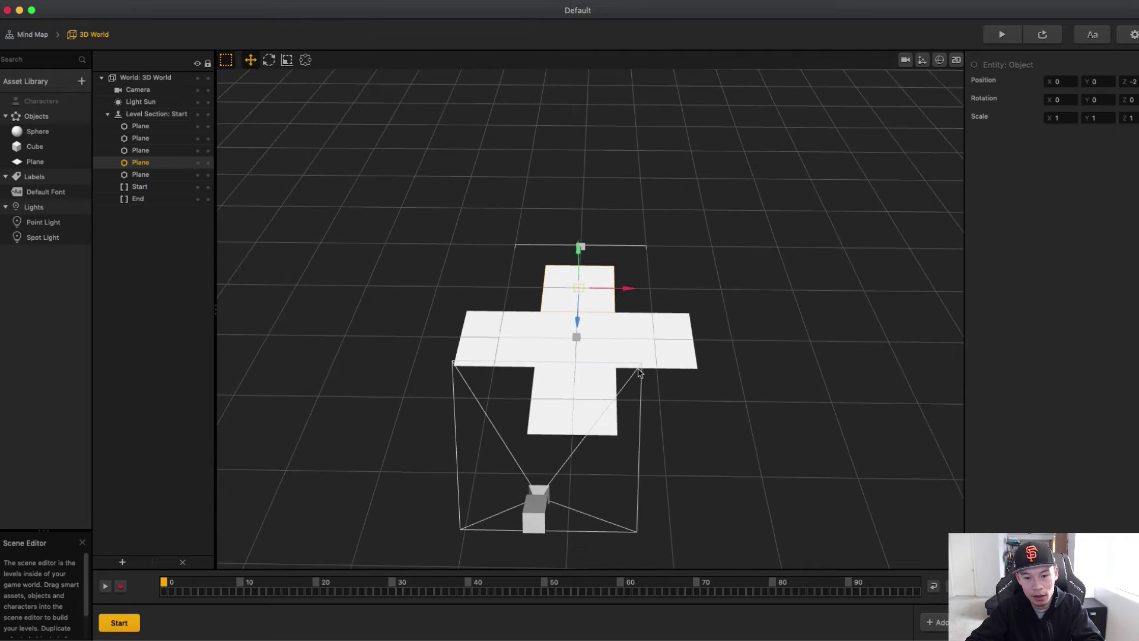
click(601, 391)
key(BackSpace)
Extend the row on the positive X side with three duplicated planes, reaching X 8.
middle_drag(659, 268, 656, 341)
click(673, 396)
scroll(683, 395, down, 3)
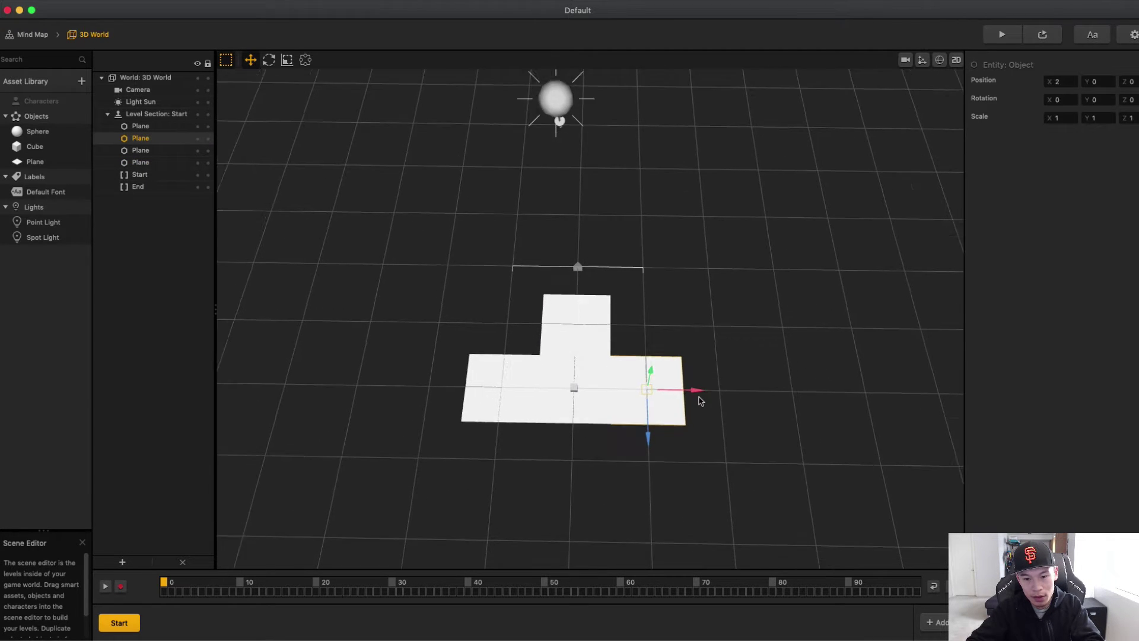
scroll(688, 391, up, 3)
scroll(722, 380, down, 2)
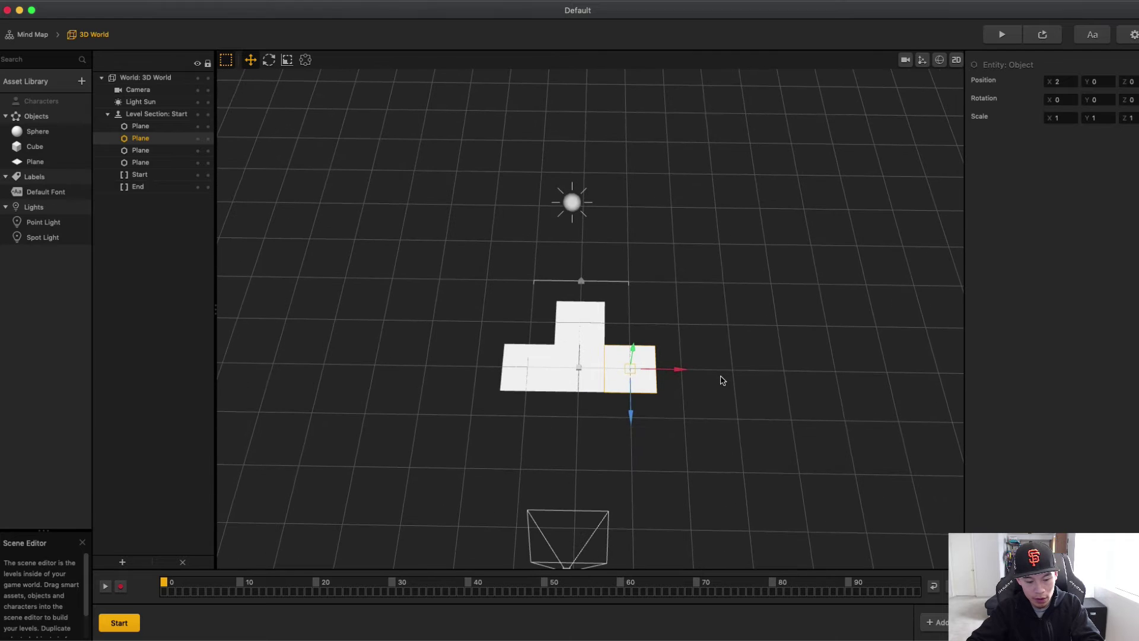
scroll(717, 397, down, 2)
key(super+d)
key(super+d)
key(super+d)
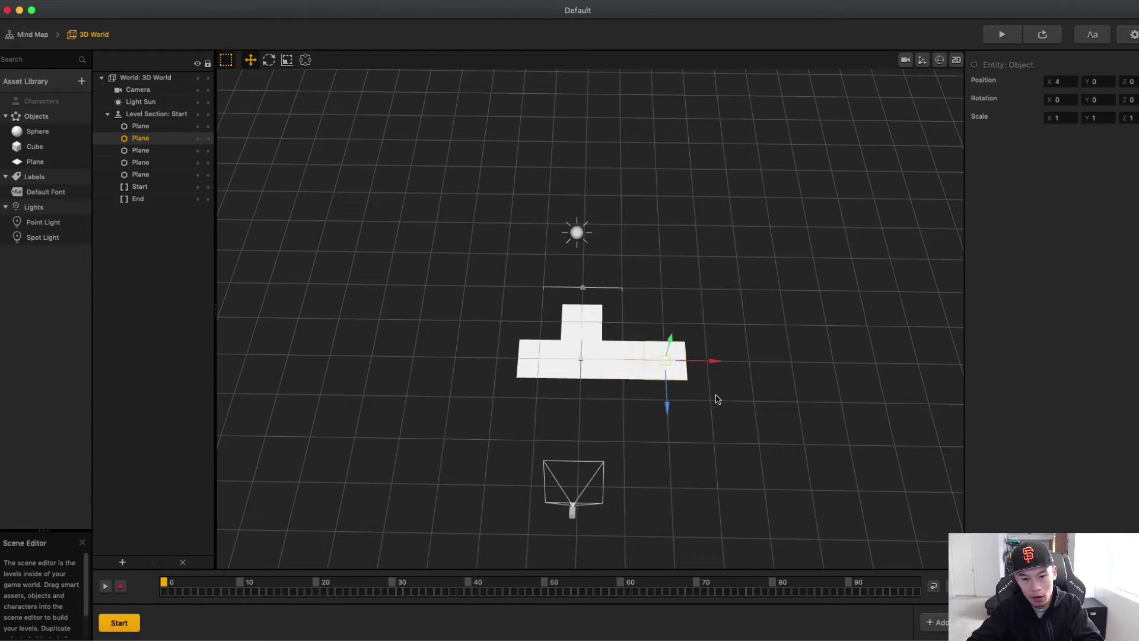
Extend the row on the negative X side with three duplicated planes, reaching X -8.
click(547, 361)
key(super+d)
key(super+d)
key(super+d)
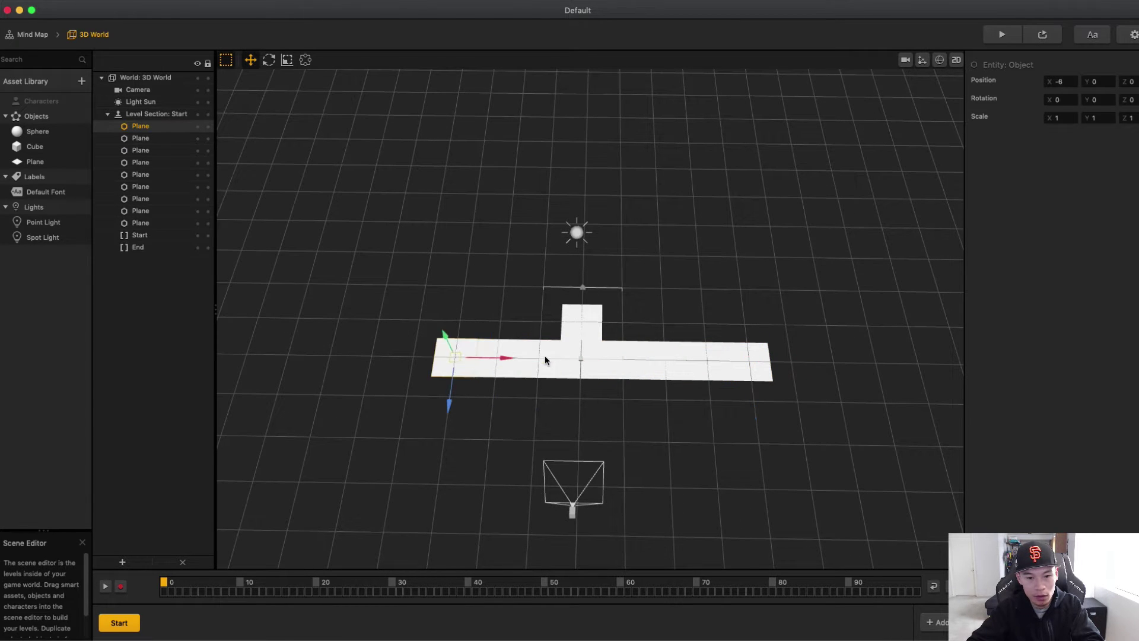
click(748, 364)
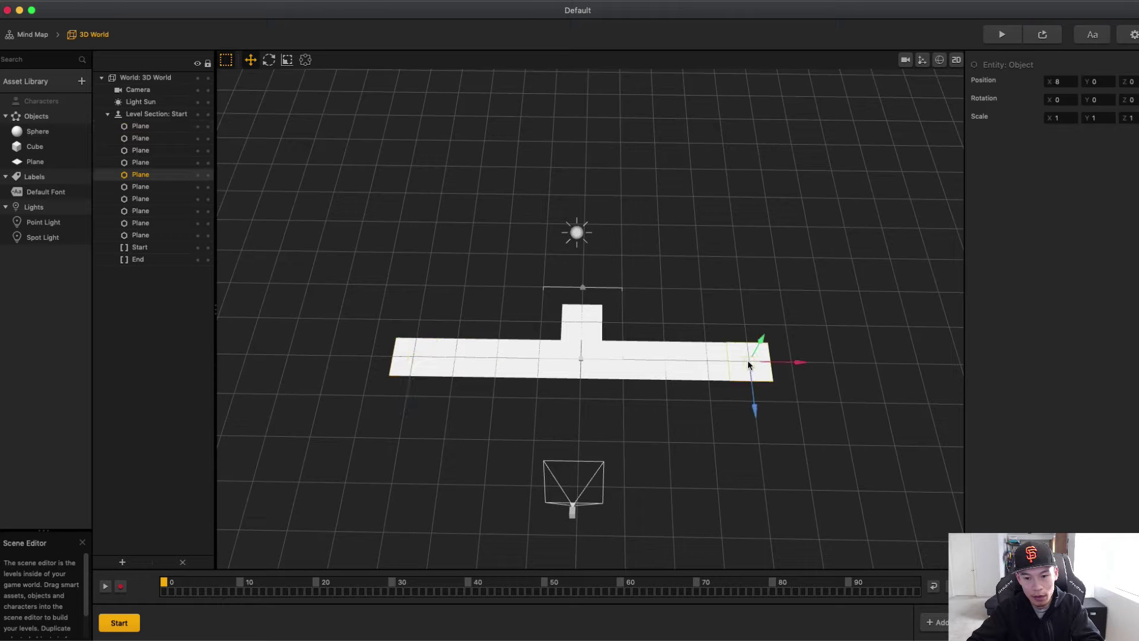
Duplicate the end plane at X -8 eight times backward along Z, building a side column to Z -16.
click(416, 358)
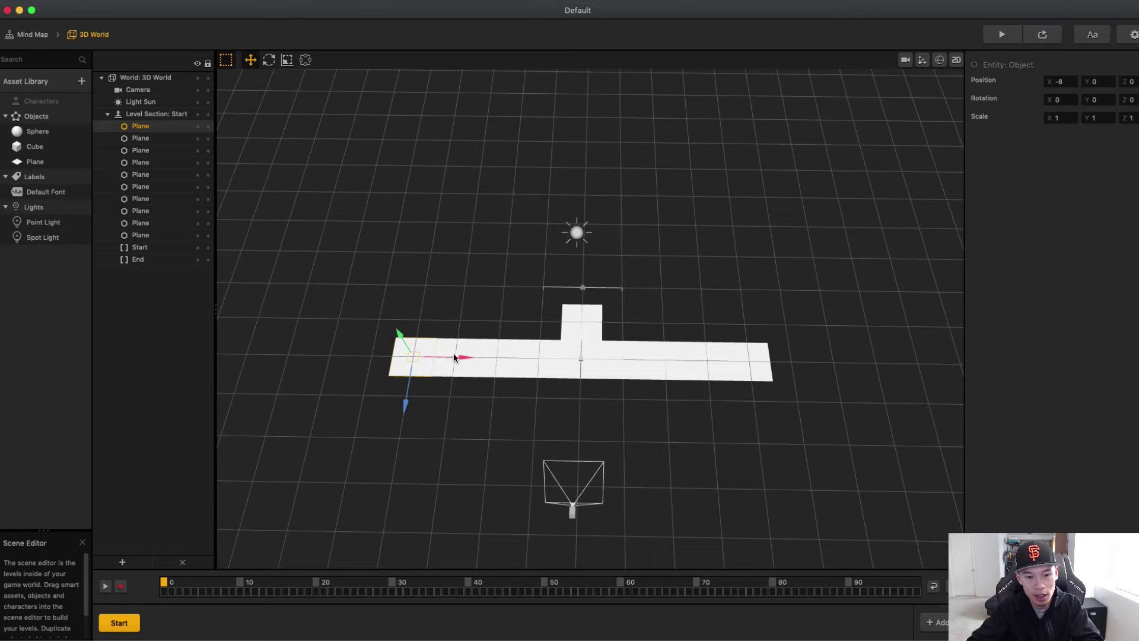
key(super+d)
key(super+d)
key(super+d)
key(super+d)
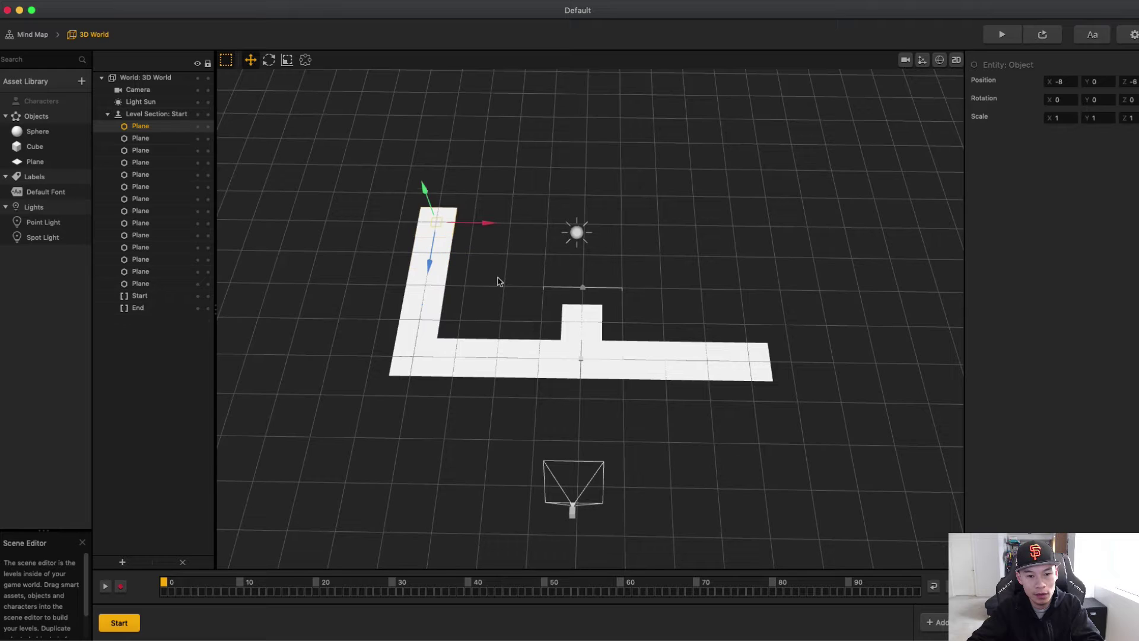
key(super+d)
key(super+d)
key(super+d)
key(super+d)
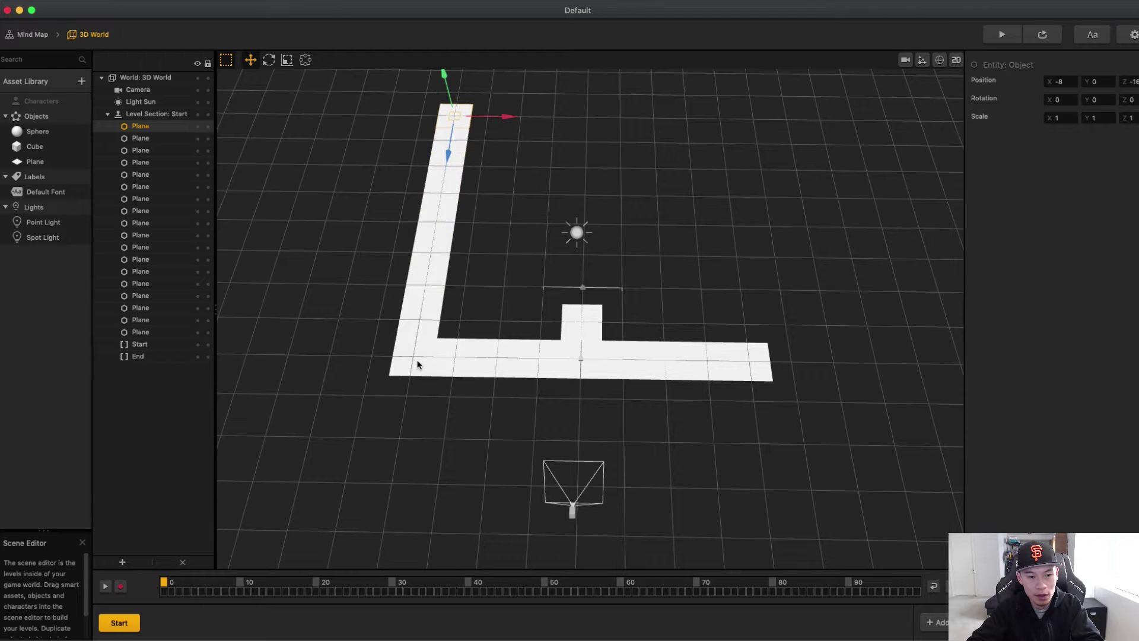
Check the planes of the column at X -8 one by one, from the front corner toward the back.
click(427, 343)
click(429, 333)
click(432, 301)
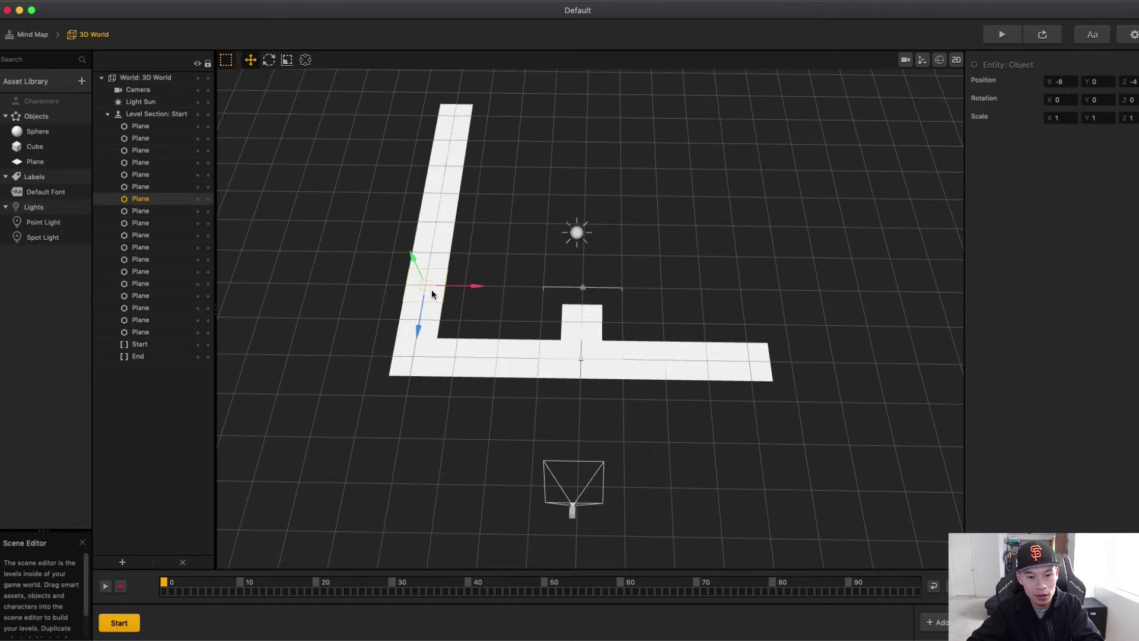
click(436, 268)
click(442, 237)
click(449, 209)
click(454, 178)
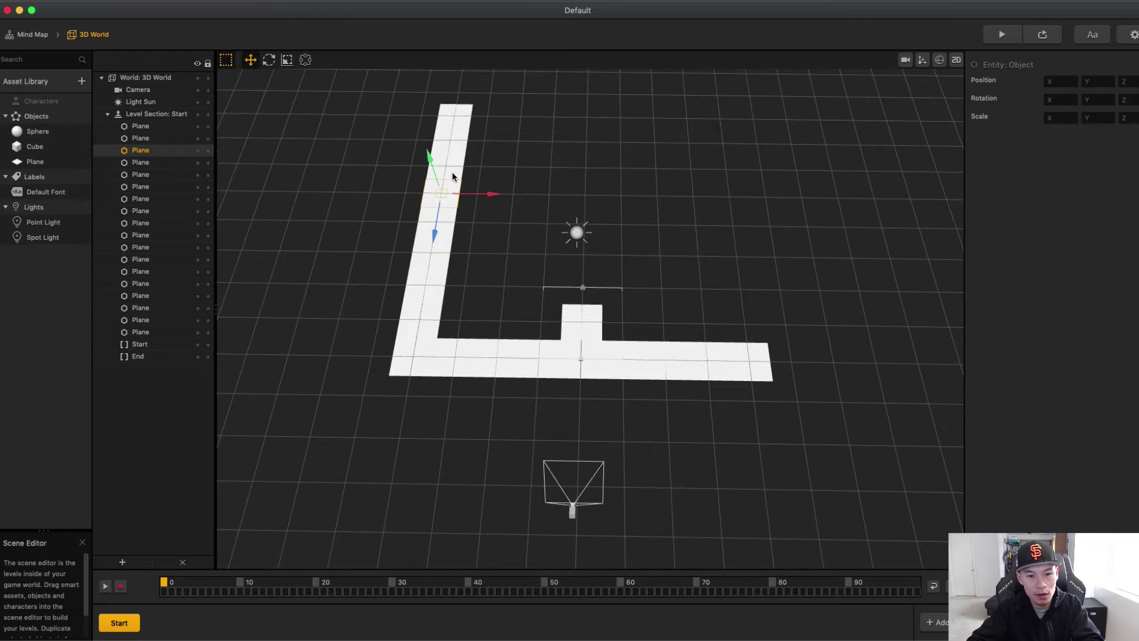
click(460, 134)
Duplicate the end plane at Z -16 repeatedly along positive X, building the back row to X 8.
click(456, 114)
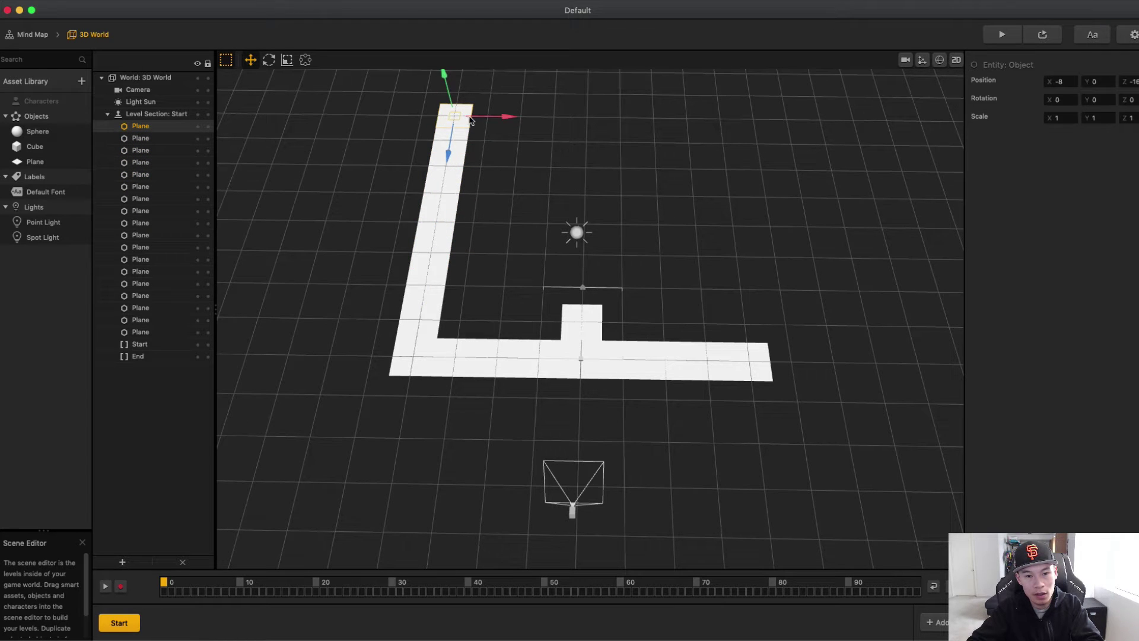
key(alt+Right)
key(alt+Right)
key(alt+Right)
key(alt+Right)
key(alt+Right)
key(alt+Right)
key(alt+Right)
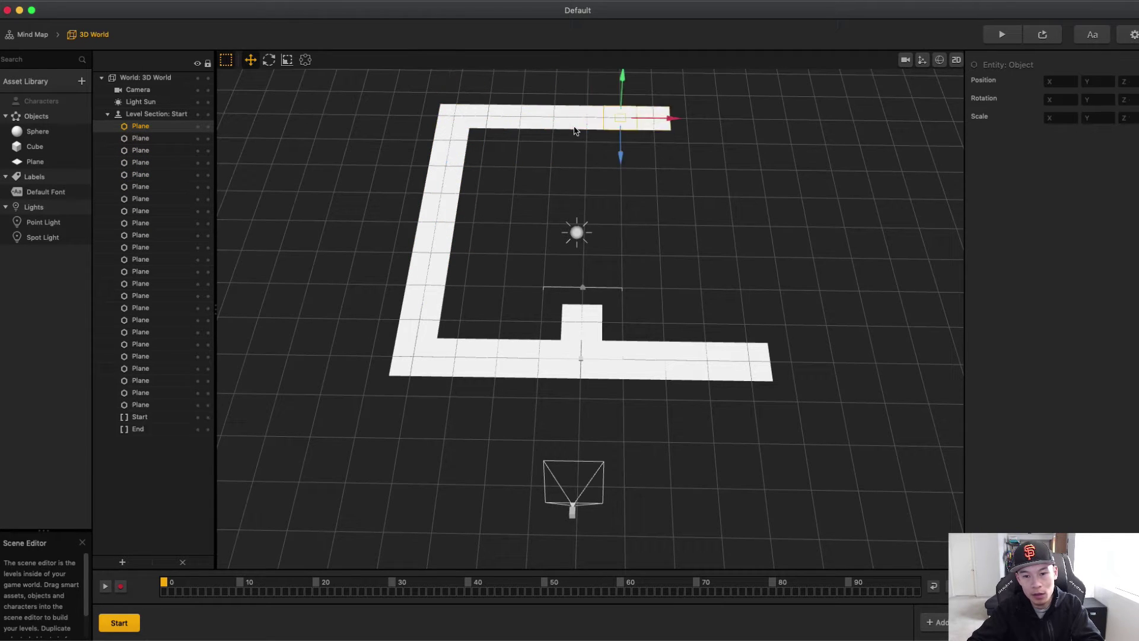
key(super+d)
key(super+d)
Duplicate planes forward along X 8 to close the outer ring, and start an inner row at Z -2 reaching X 2.
key(super+d)
key(super+d)
key(super+d)
key(super+d)
key(super+d)
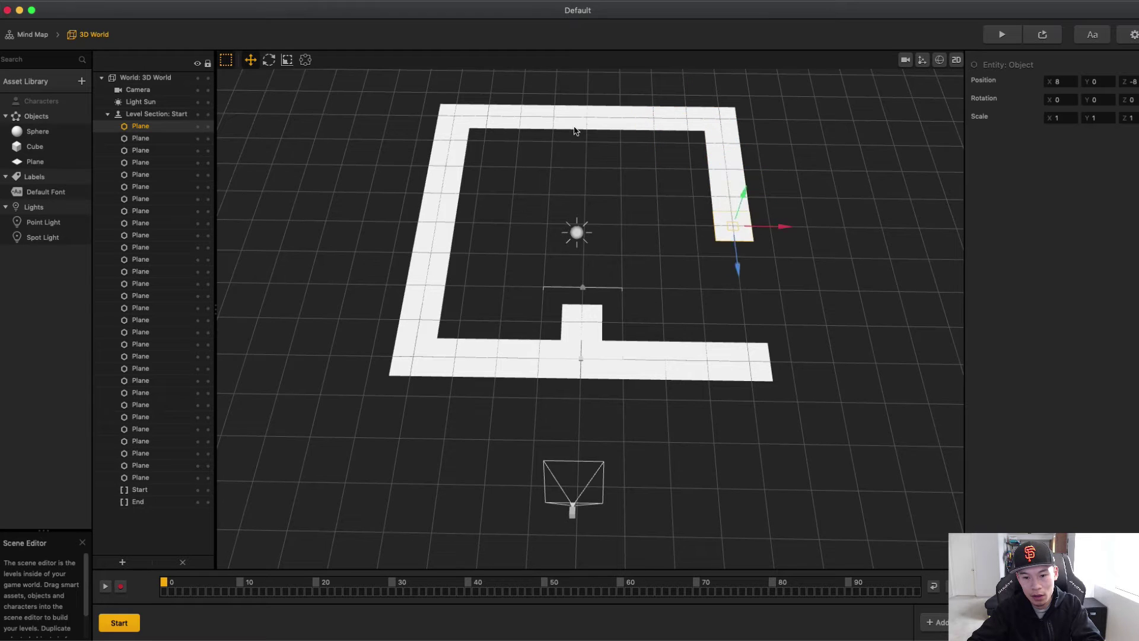
key(super+d)
key(super+d)
key(super+d)
key(super+d)
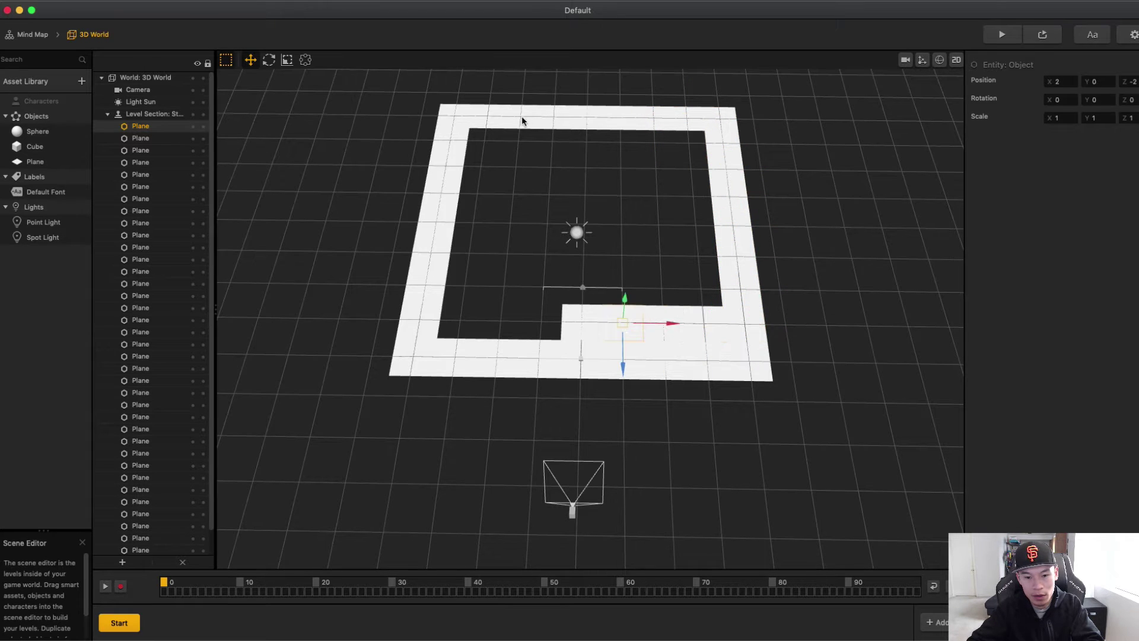
Extend the inner row at Z -2 to X -6 and turn it backward along X -6 to Z -6.
key(super+d)
key(super+d)
key(super+d)
key(super+d)
key(super+d)
key(super+d)
key(super+d)
key(super+d)
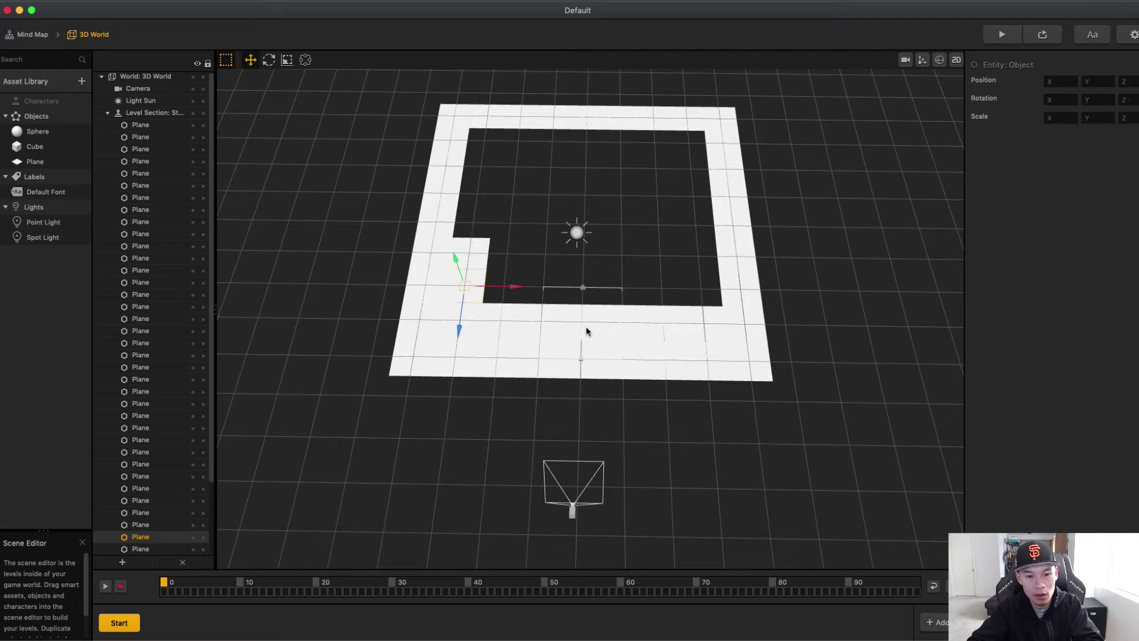
Continue the second ring of planes backward along X -6 to Z -14, and across to X 4.
key(super+d)
key(super+d)
key(super+d)
key(super+d)
key(super+d)
key(super+d)
key(super+d)
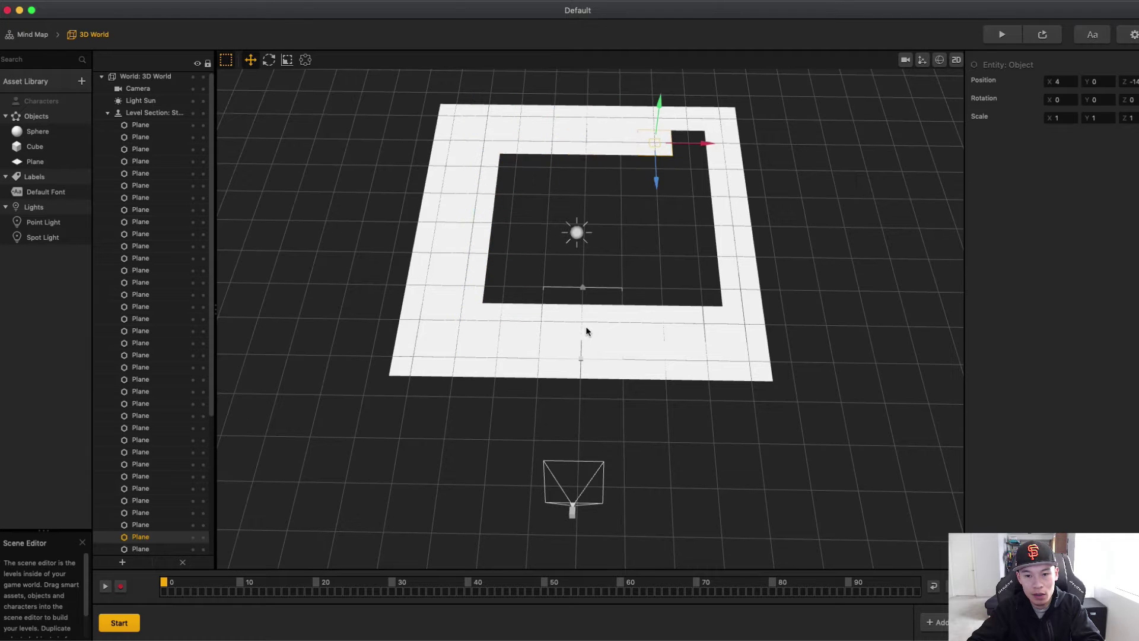
Close the second ring with duplicated planes along X 6, and start a third ring at Z -4 reaching X 2.
key(super+d)
key(super+d)
key(super+d)
key(super+d)
key(super+d)
key(super+d)
key(super+d)
key(super+d)
key(super+d)
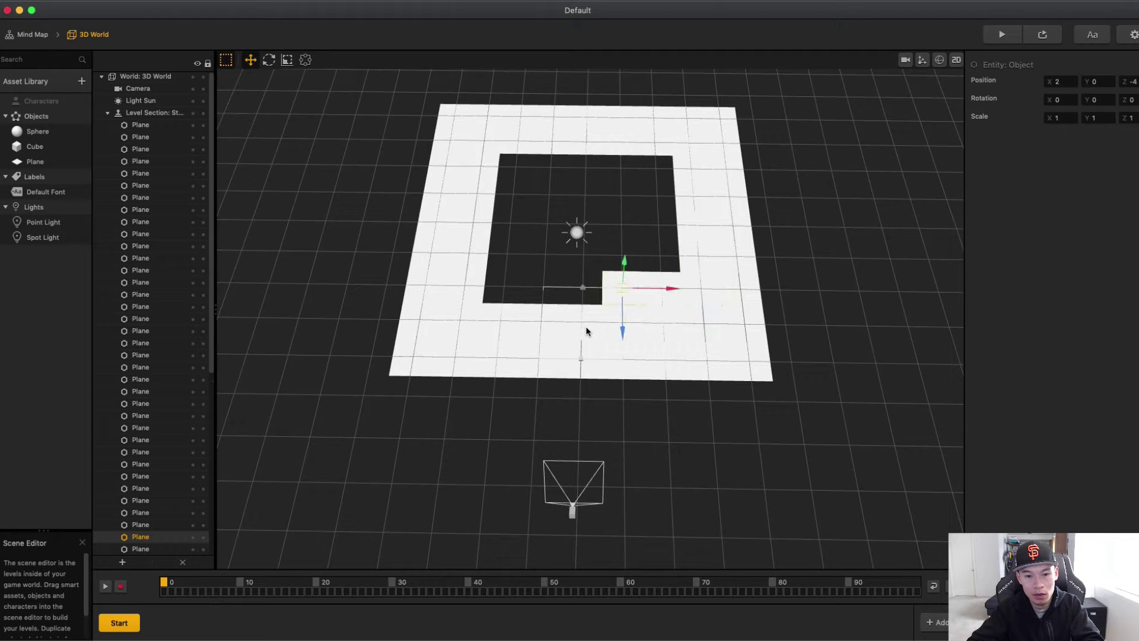
Continue the third ring of planes around X -4 and along the row at Z -12, reaching X 0.
key(super+d)
key(super+d)
key(super+d)
key(super+d)
key(super+d)
key(super+d)
key(super+d)
key(super+d)
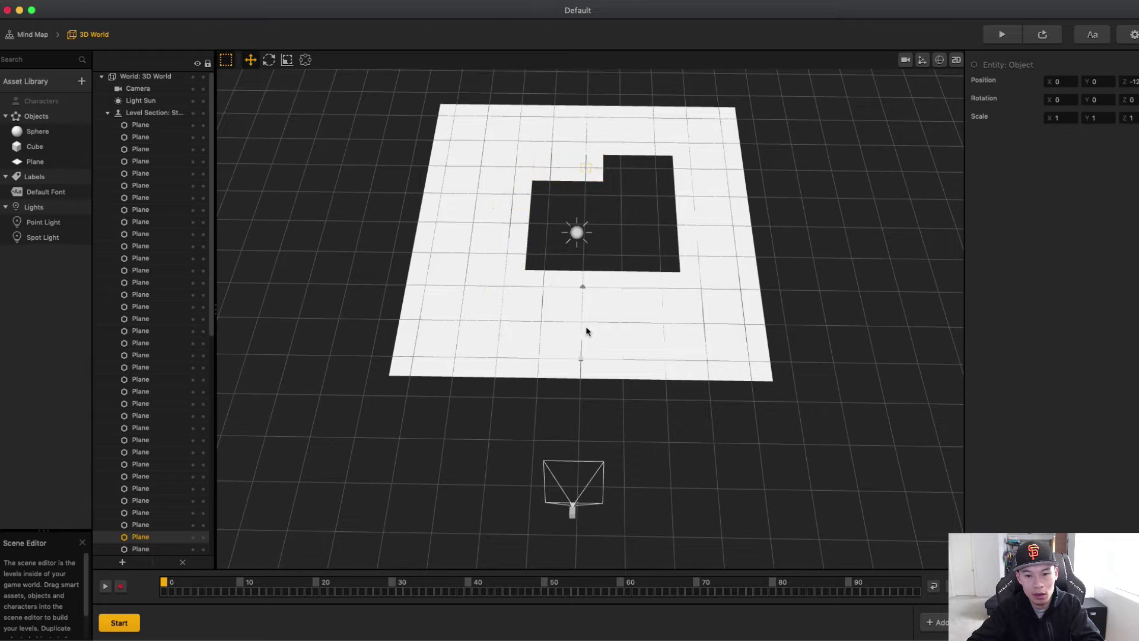
Fill the remaining opening in the floor by duplicating planes inward, ending at X 0, Z -8.
key(super+d)
key(super+d)
key(super+d)
key(super+d)
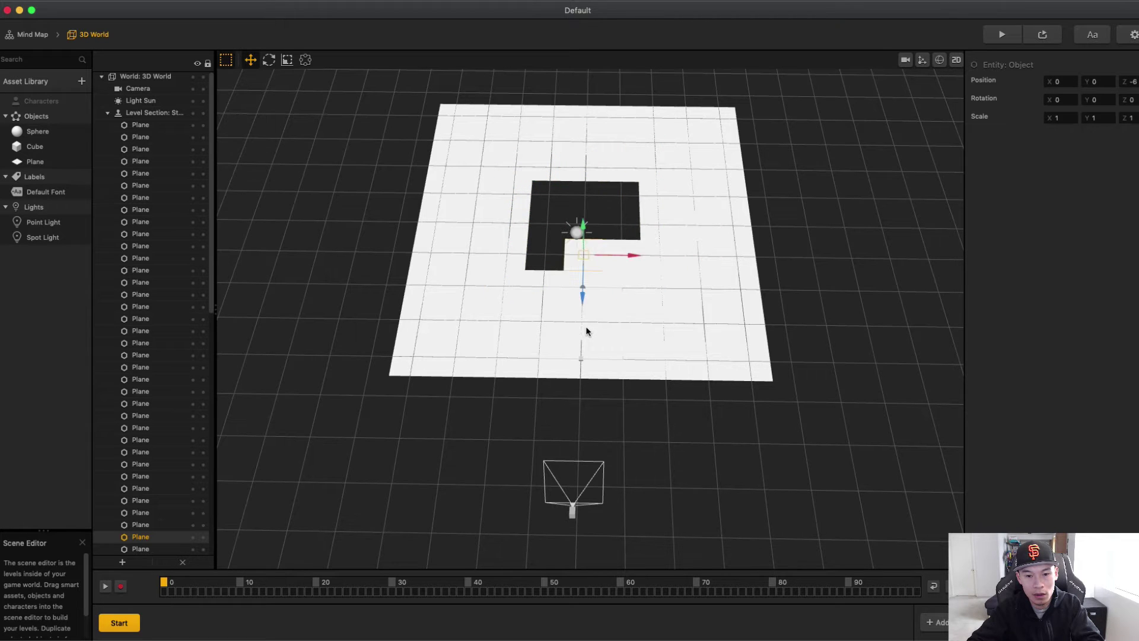
key(super+d)
key(super+Up)
key(super+Right)
key(super+Right)
key(super+Down)
key(super+Left)
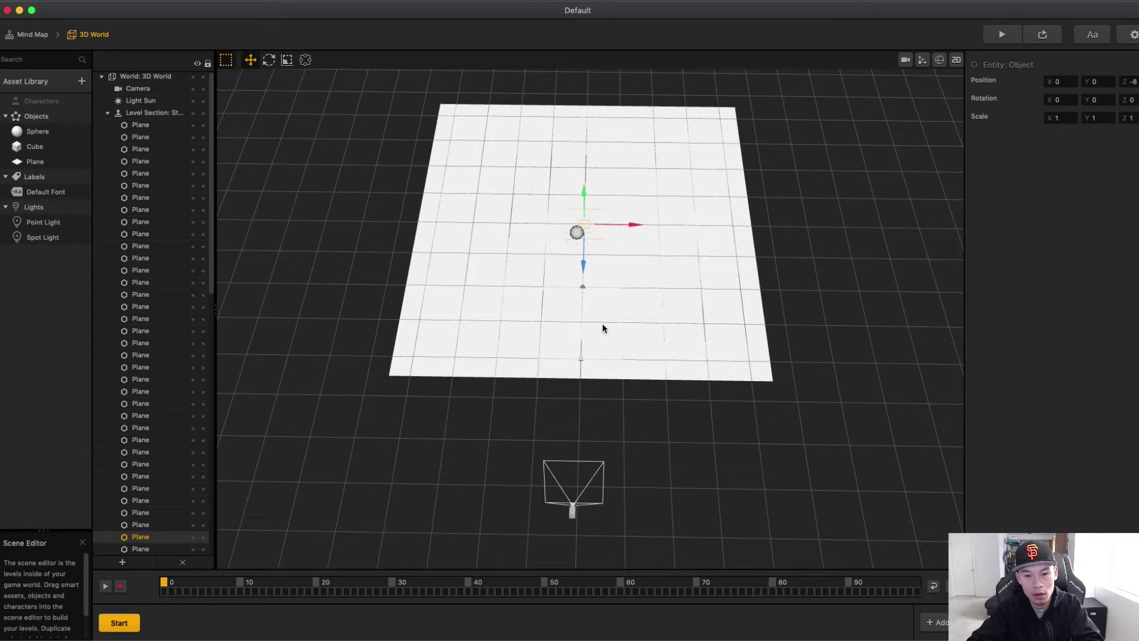
Add a cube at the front edge of the floor and position it at X 0, Y 0, Z 2.
right_drag(807, 267, 765, 307)
middle_drag(764, 306, 717, 310)
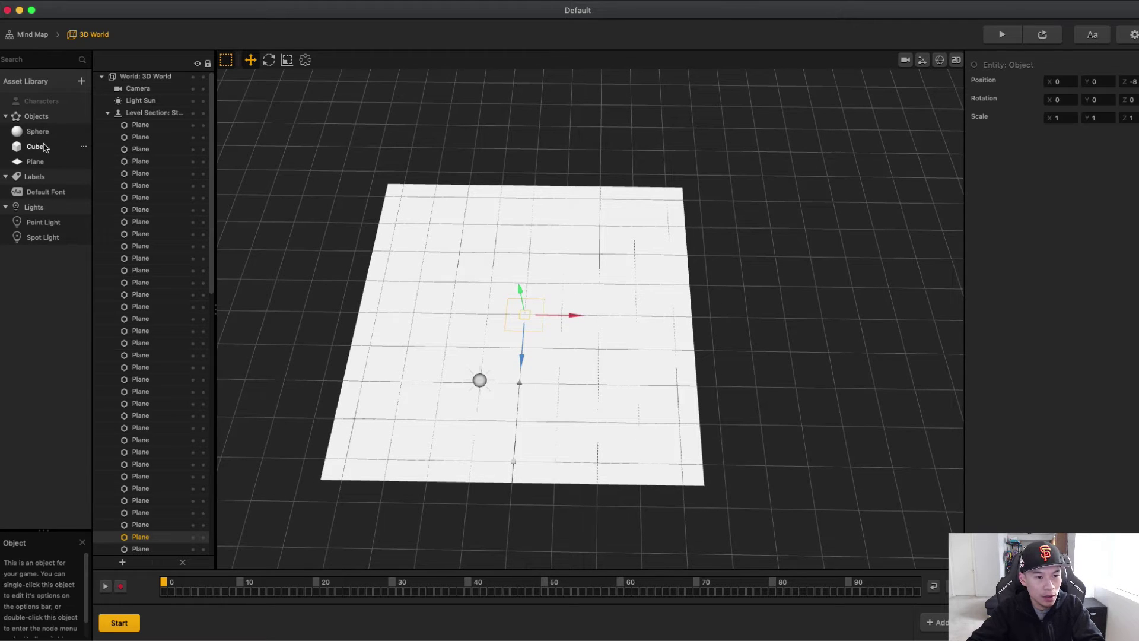
drag(43, 147, 512, 483)
middle_drag(670, 381, 662, 377)
click(1071, 83)
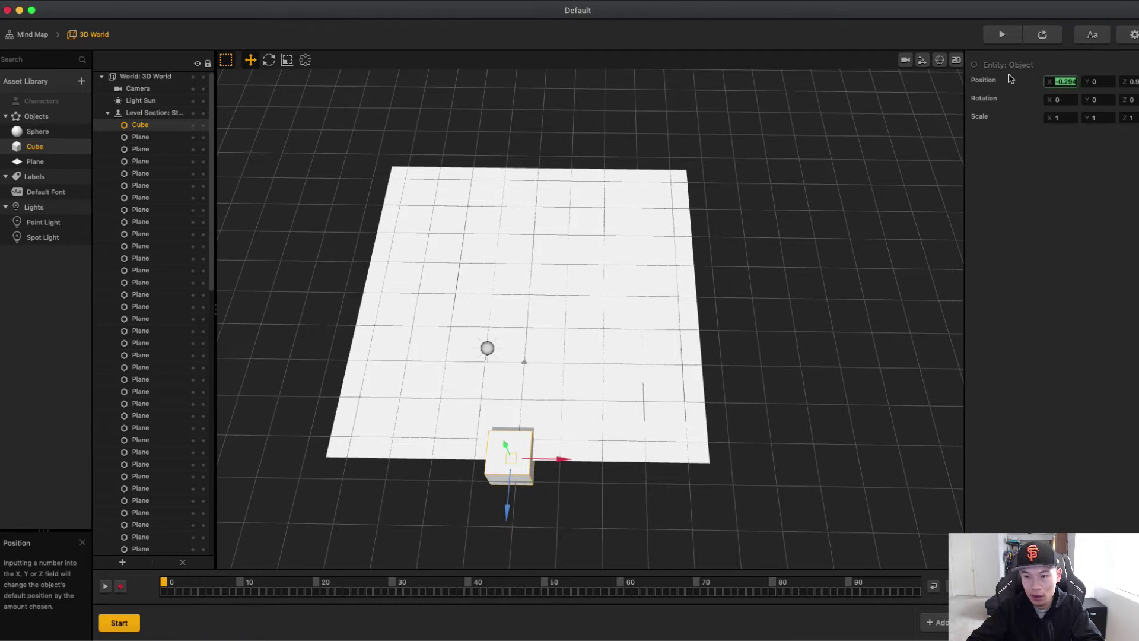
key(Return)
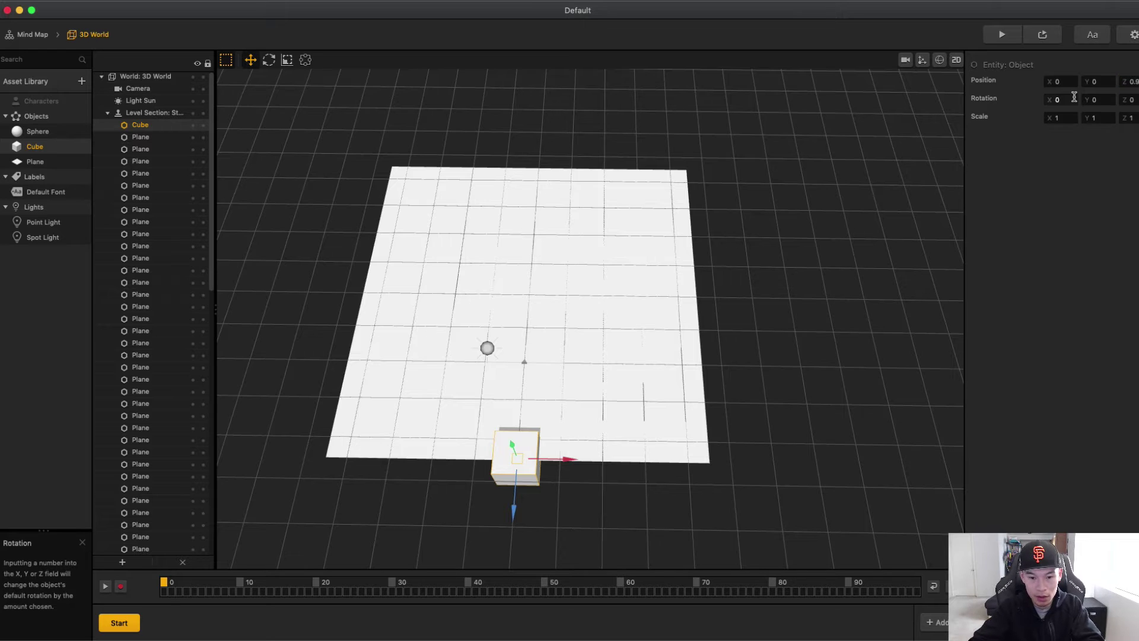
text(0)
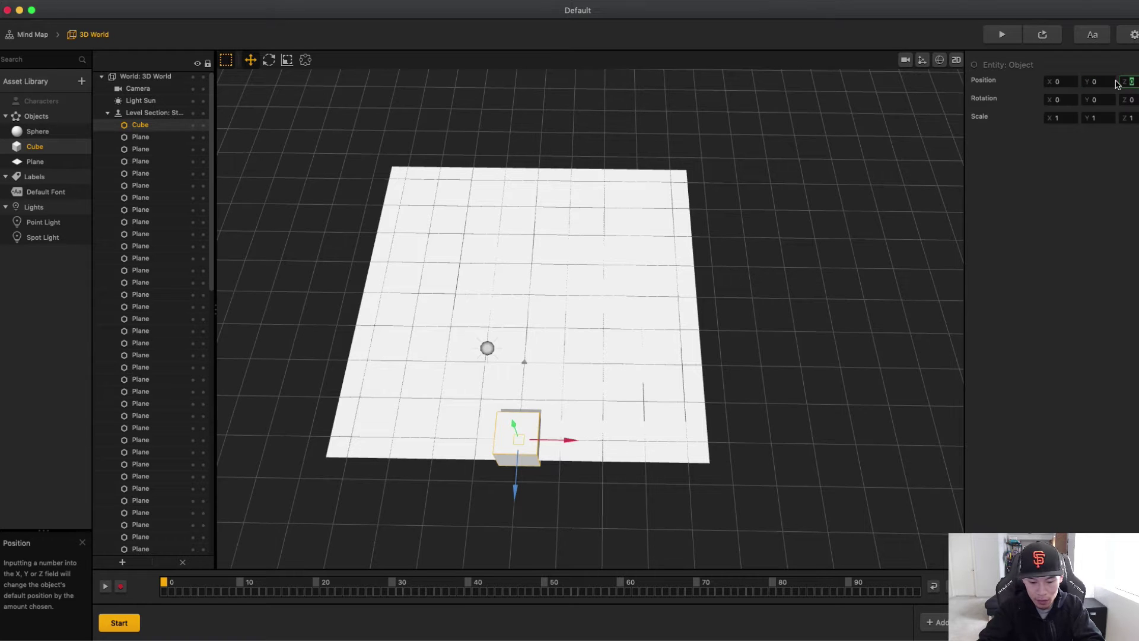
text(-2)
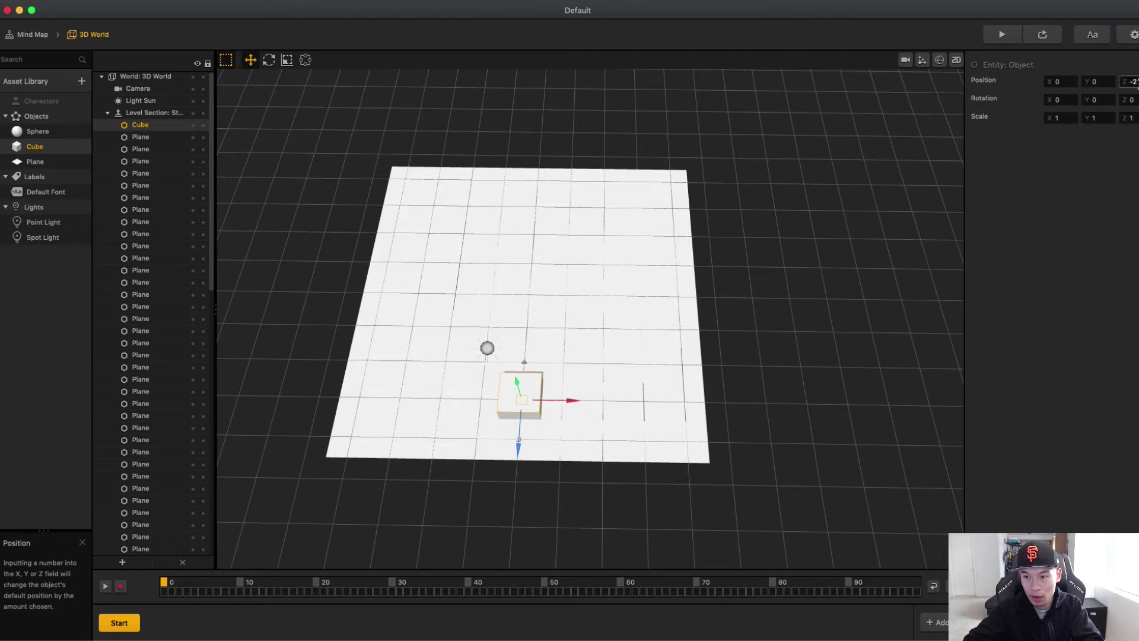
click(816, 272)
Duplicate the cube five times along positive X, building the front wall to X 10.
right_drag(798, 268, 728, 249)
drag(728, 249, 801, 260)
scroll(641, 483, down, 5)
click(544, 443)
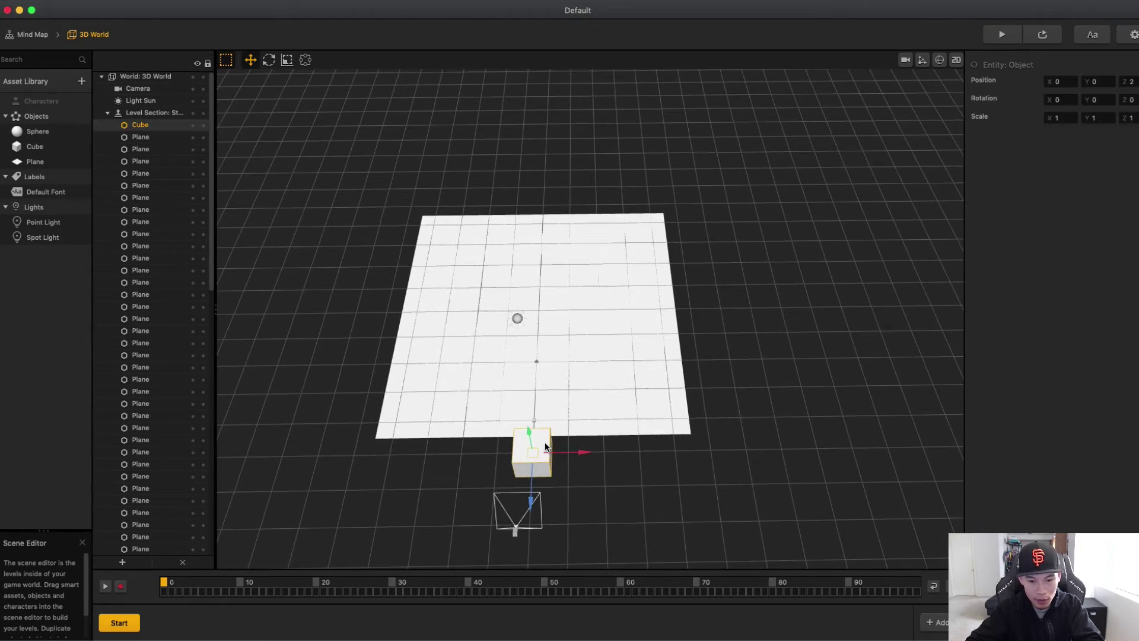
key(super+Right)
key(super+Right)
key(super+Right)
key(super+Right)
key(super+Right)
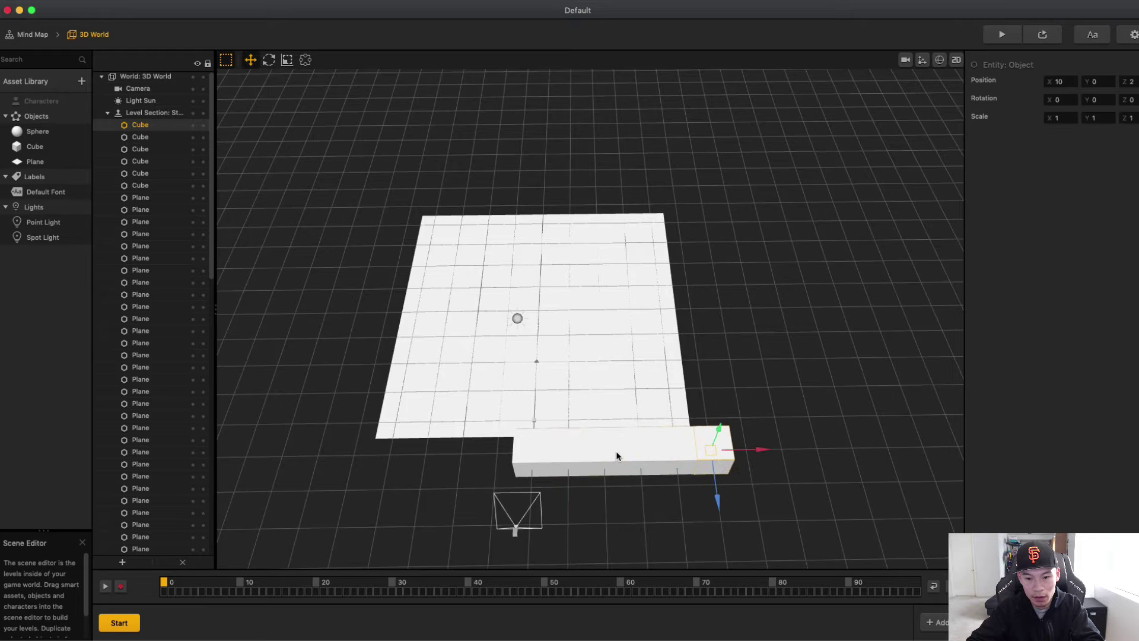
key(super+Up)
key(super+Up)
key(super+Up)
key(super+z)
key(super+z)
key(super+z)
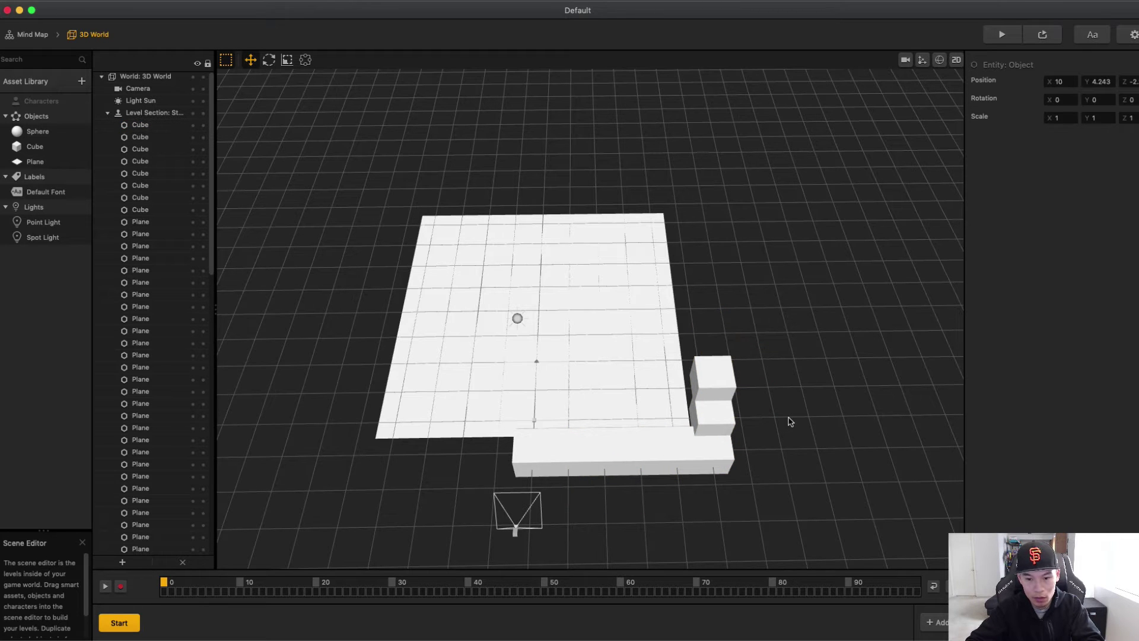
Duplicate the corner cube at X 10 backward along Z, building a wall along that side of the floor.
drag(780, 372, 735, 368)
click(603, 493)
key(super+Up)
key(super+Up)
key(super+Up)
key(super+Up)
key(super+Up)
key(super+Up)
key(super+Up)
key(super+Up)
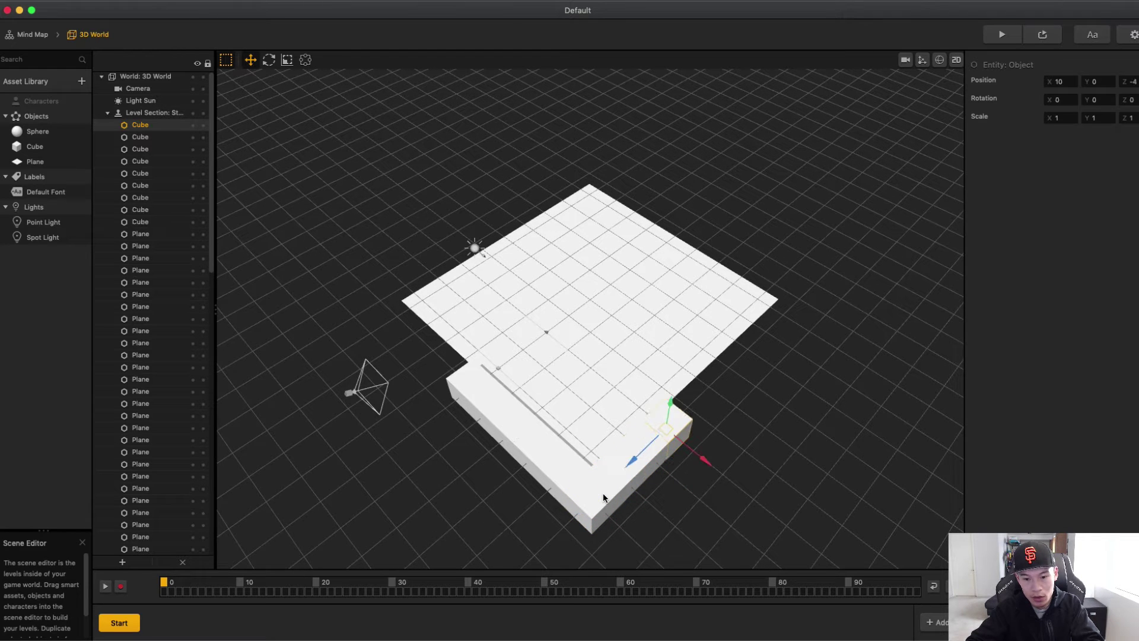
Complete the wall frame with duplicated cubes along the back, opposite side and front, ending at X -2, Z 2.
mouse_move(724, 447)
alt+mouse_down()
mouse_move(740, 444)
mouse_move(639, 498)
alt+mouse_up()
key(super+Left)
key(super+Left)
key(super+Left)
key(super+Left)
key(super+Left)
key(super+Down)
key(super+Down)
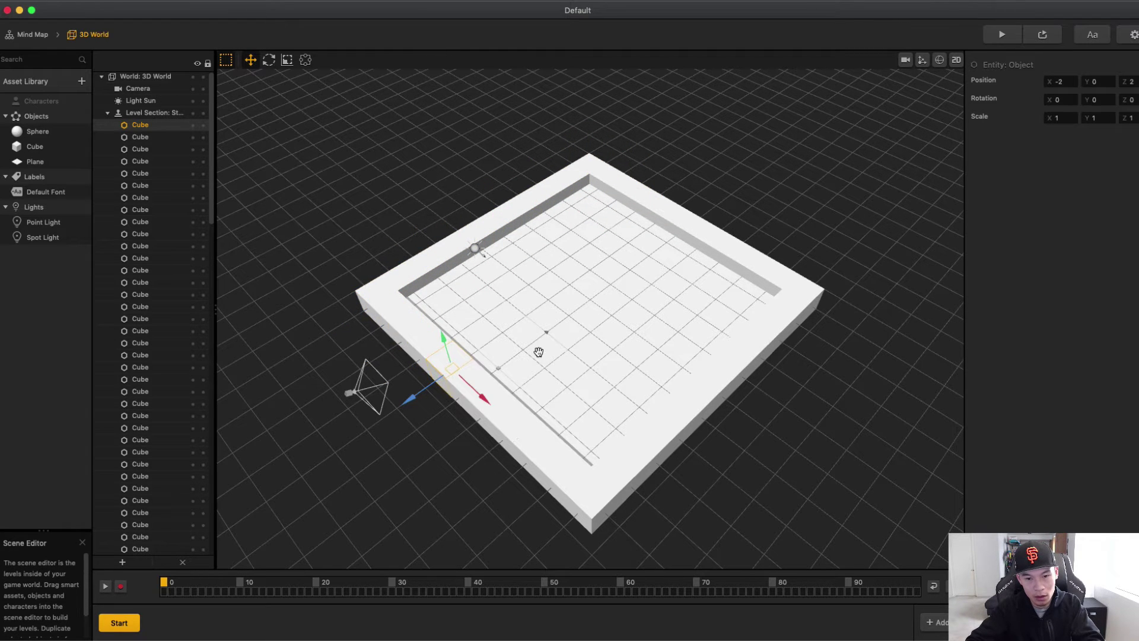
Add a sphere inside the walled floor and position it at X 0, Y 1, Z -8.
middle_drag(539, 352, 586, 372)
right_drag(558, 285, 525, 242)
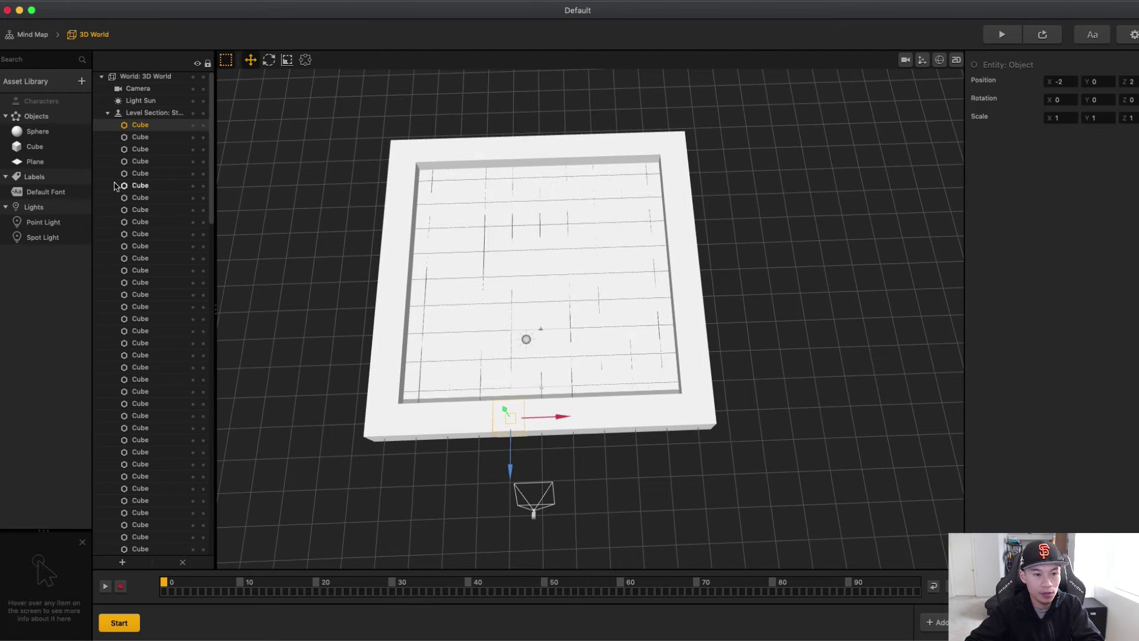
drag(36, 131, 534, 297)
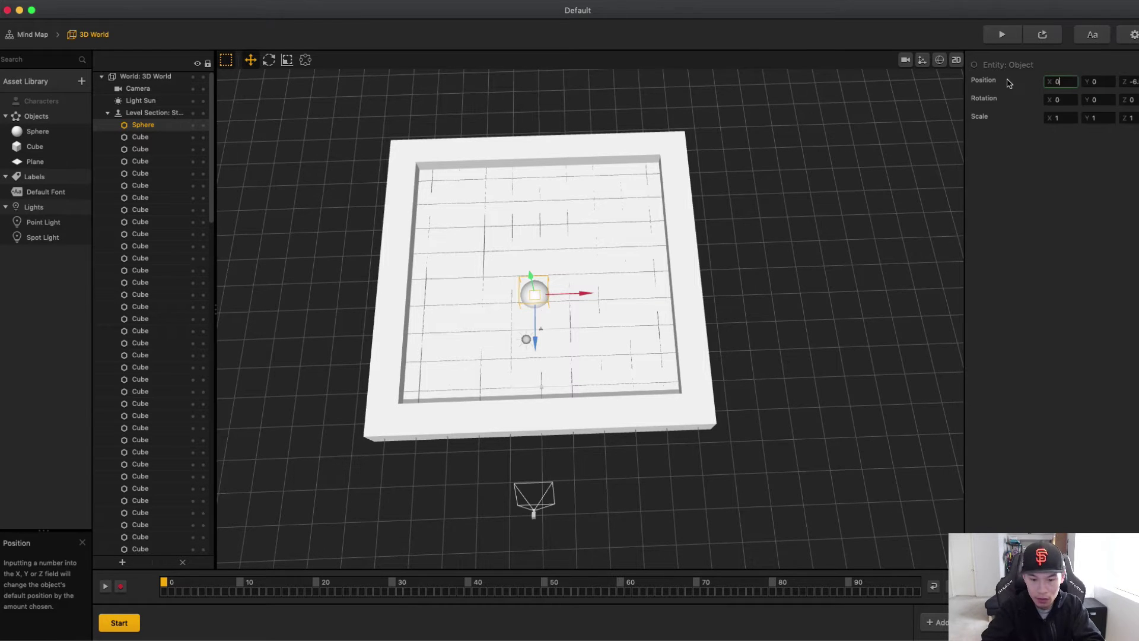
key(Return)
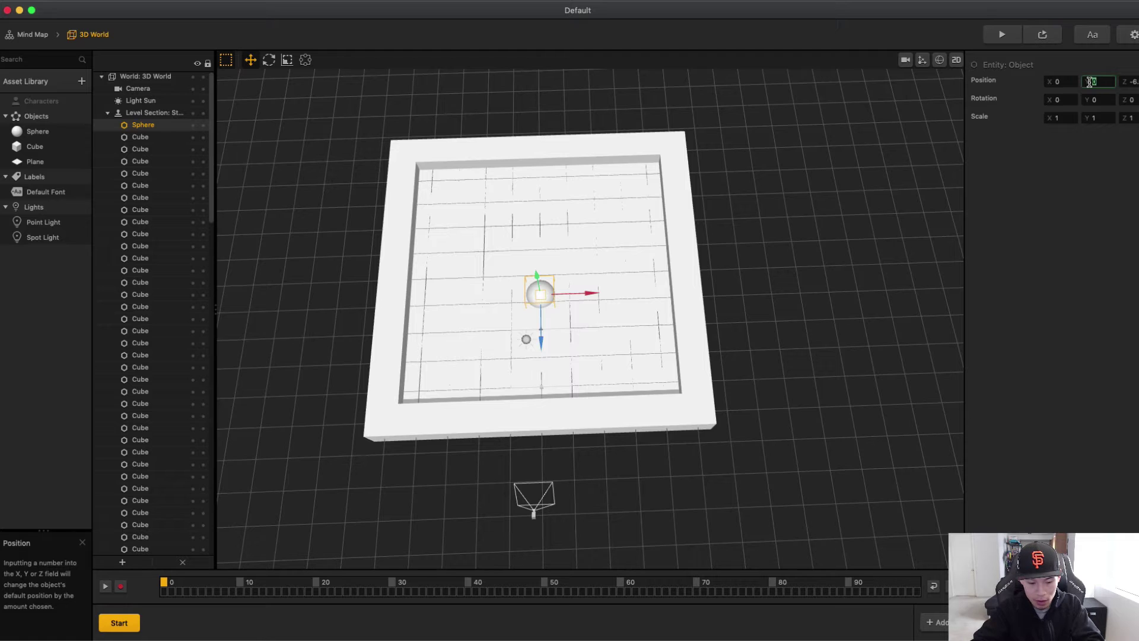
text(2)
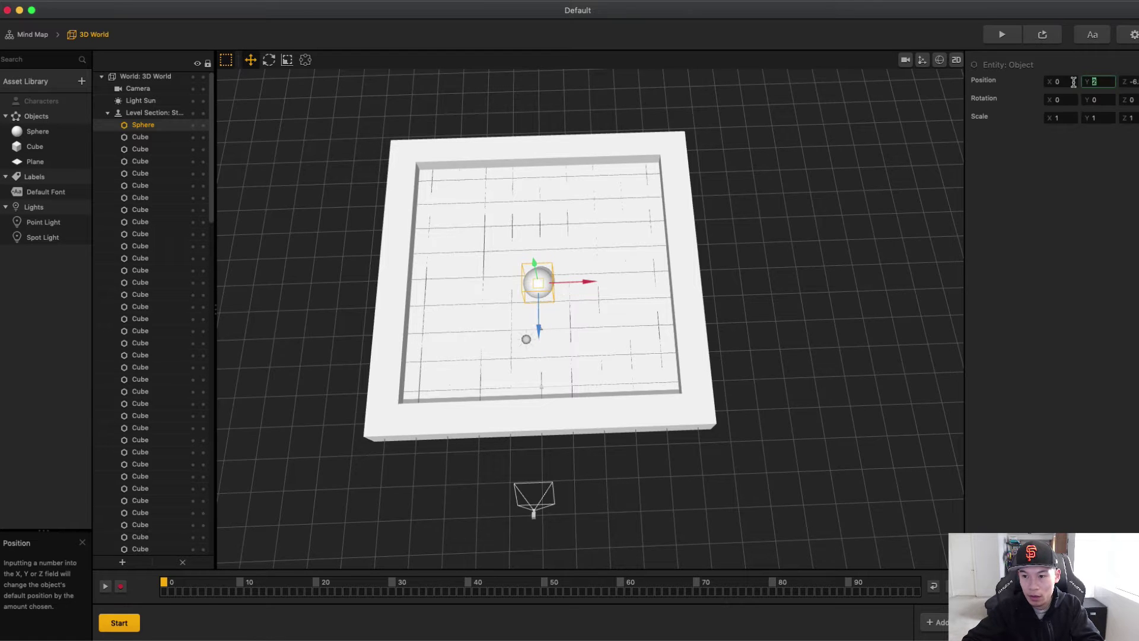
text(1)
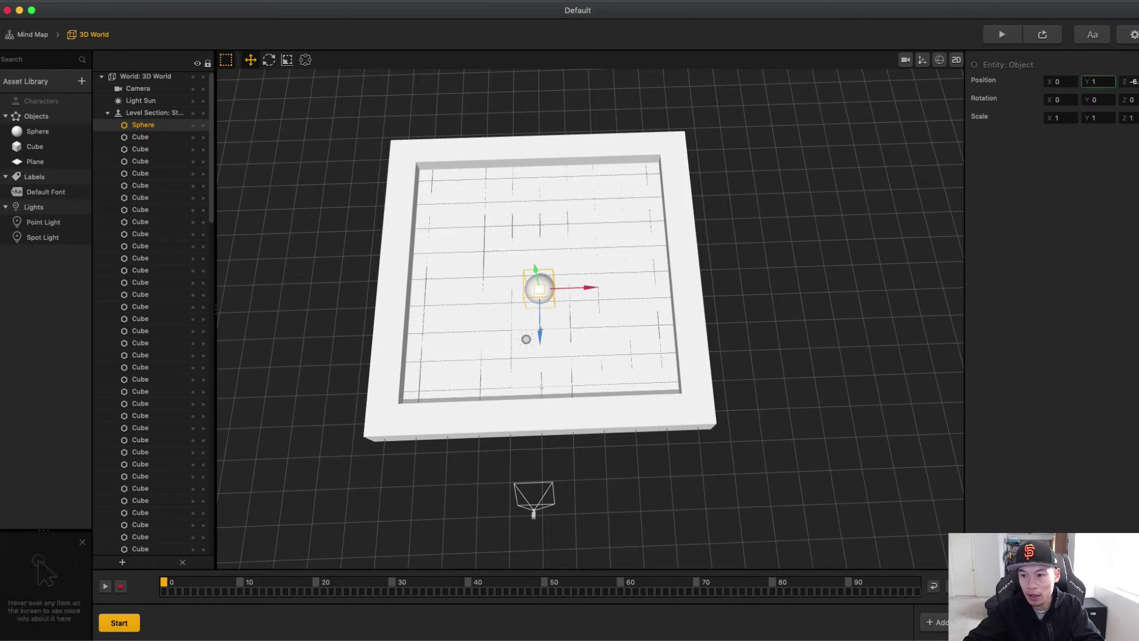
click(1134, 83)
drag(1137, 83, 1138, 83)
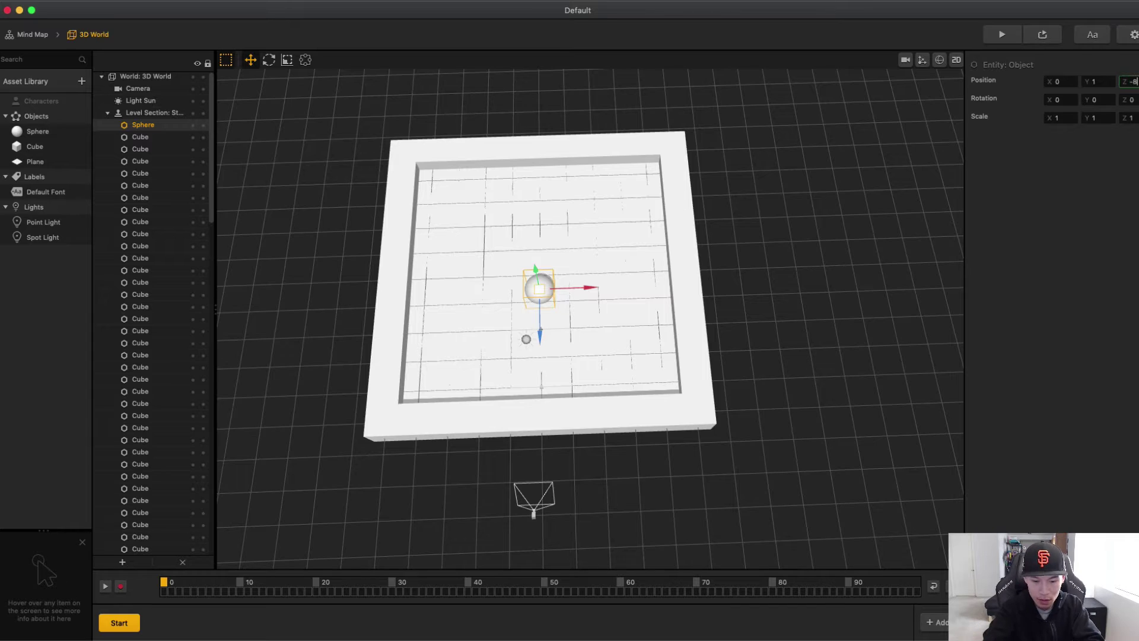
text(-8)
key(Return)
click(861, 239)
Run a preview of the level and move the preview window aside to keep the scene in sight.
middle_drag(621, 233, 627, 201)
scroll(624, 203, up, 3)
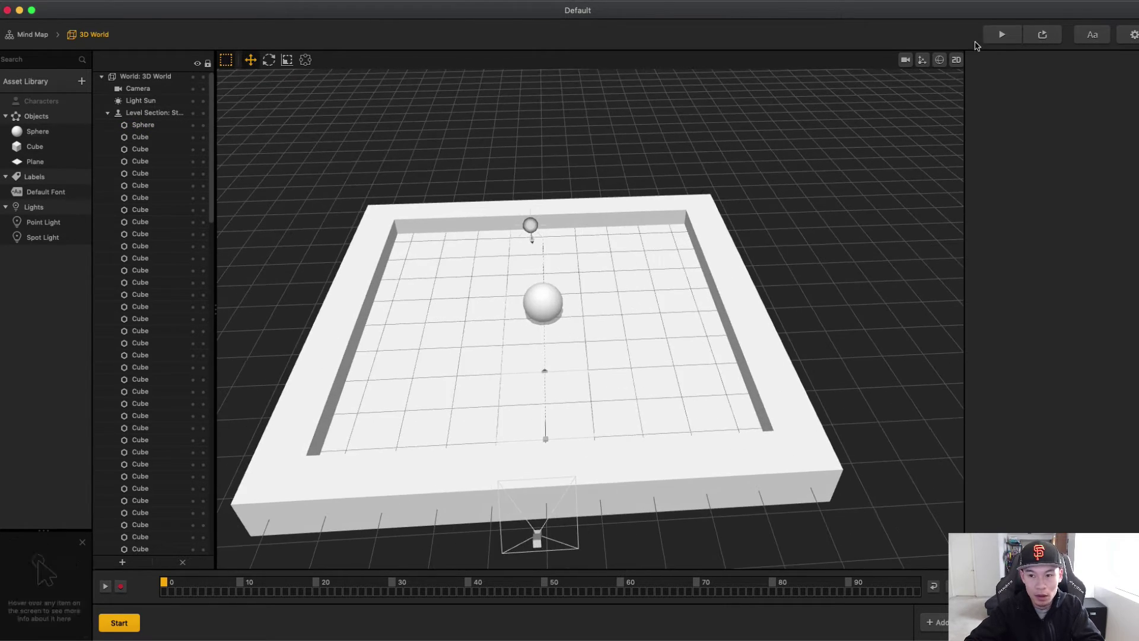
click(1001, 34)
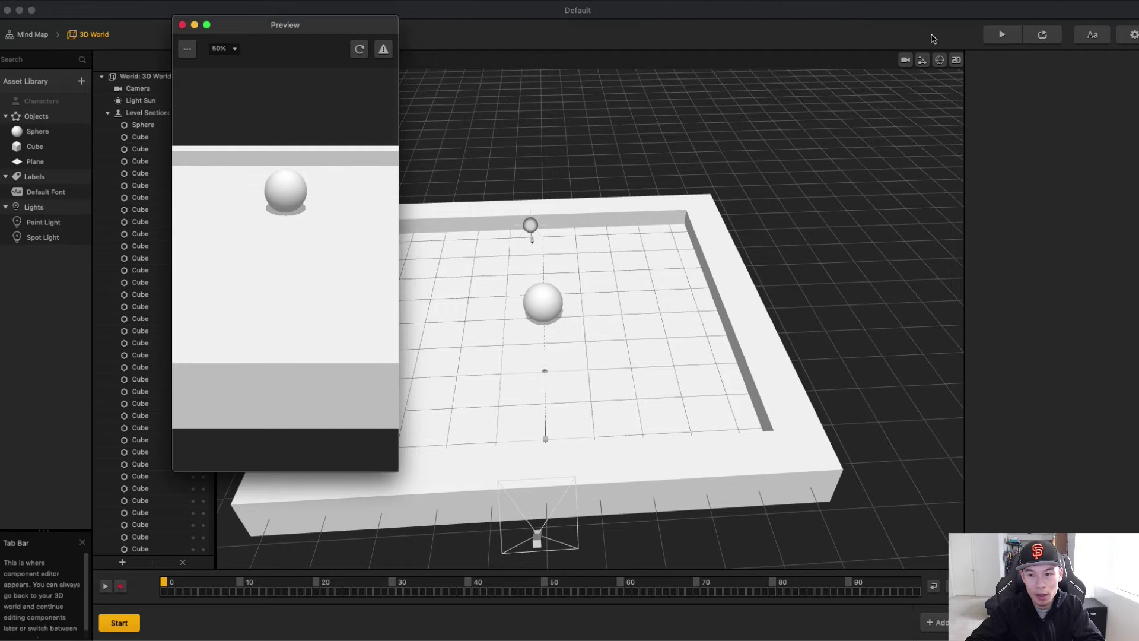
drag(356, 25, 262, 28)
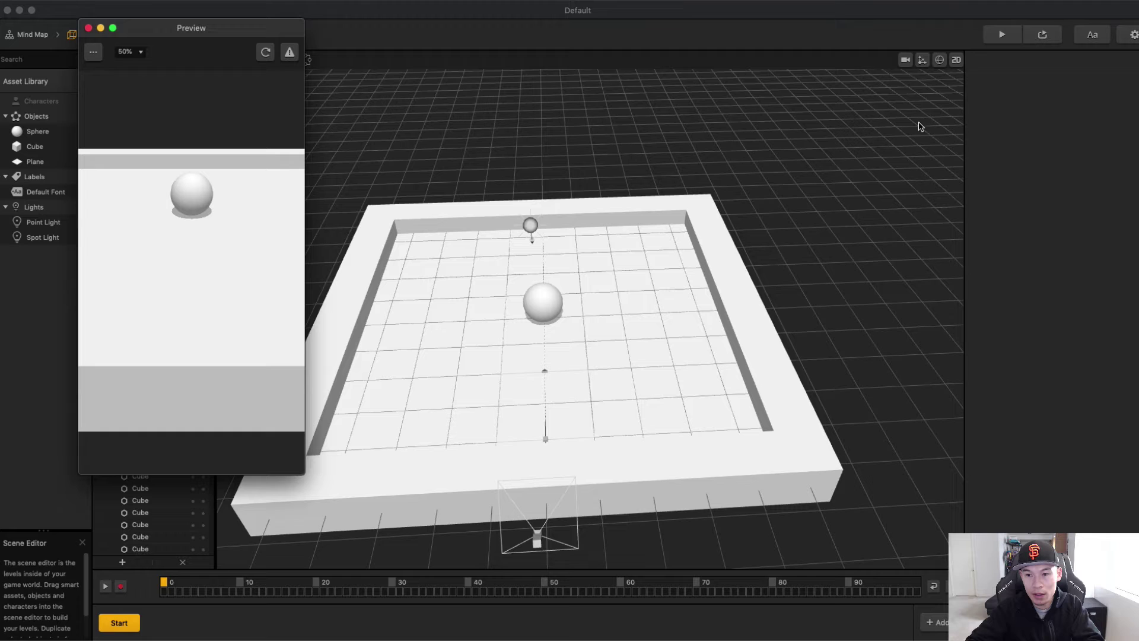
Adjust the game camera through its own view, pulling it back and tilting it down until the whole walled floor fits the frame.
click(906, 60)
scroll(599, 283, down, 5)
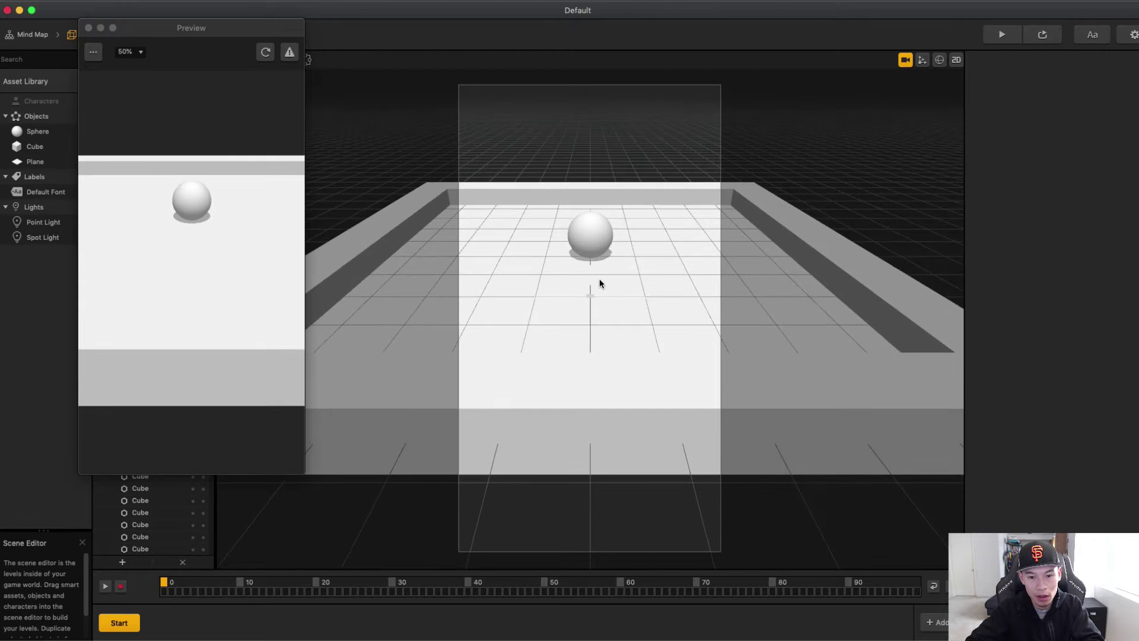
scroll(599, 282, down, 5)
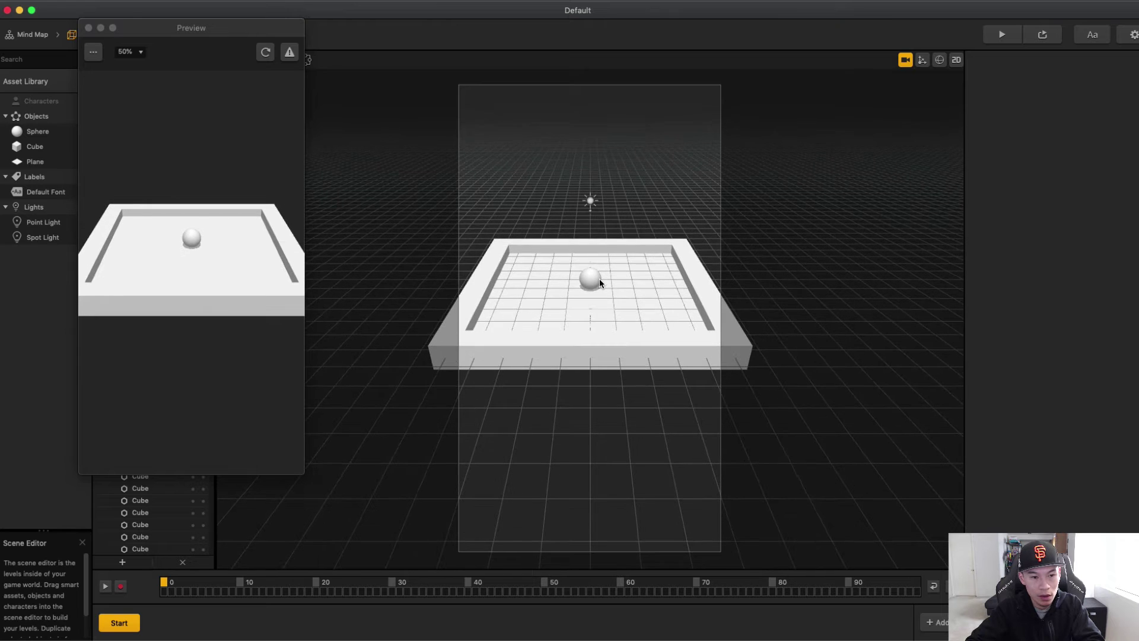
right_drag(598, 242, 597, 255)
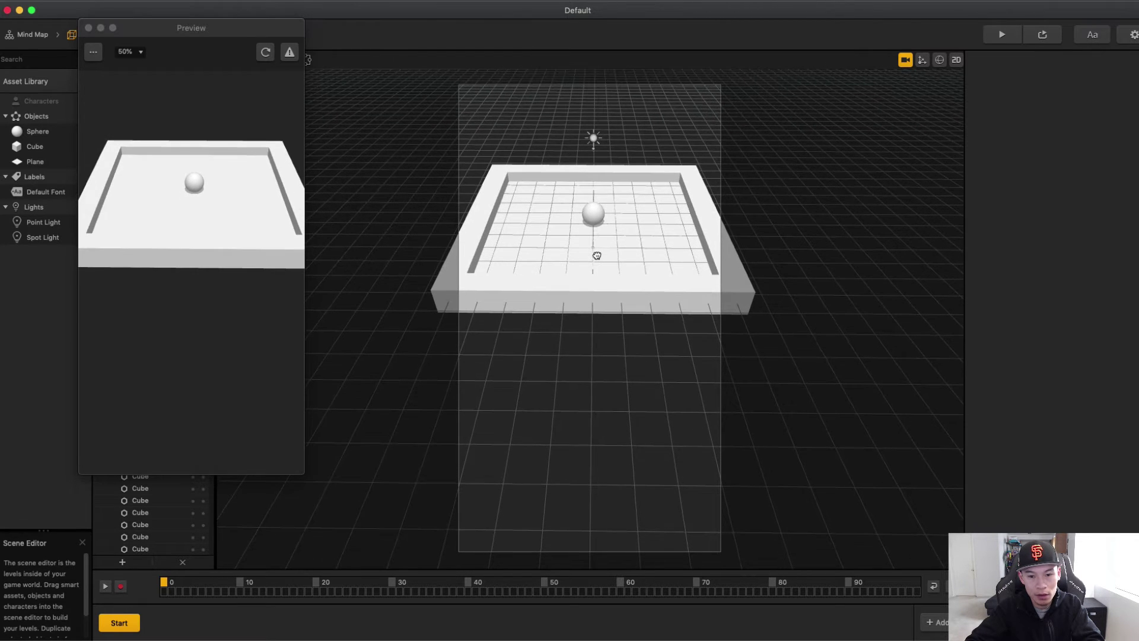
drag(604, 200, 606, 267)
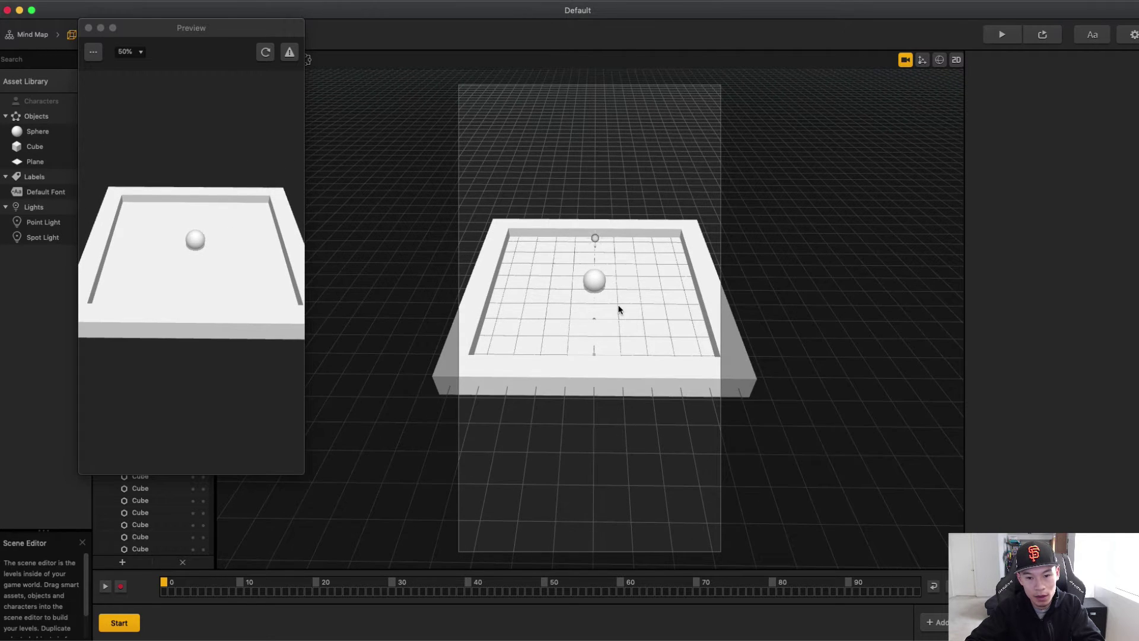
drag(618, 308, 671, 254)
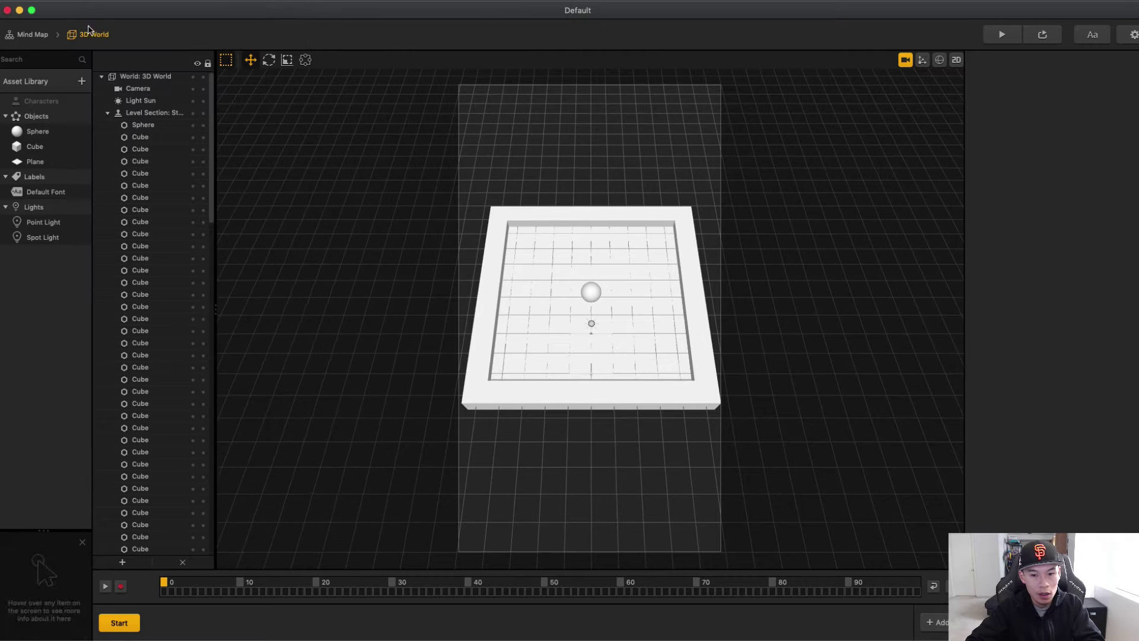
click(906, 60)
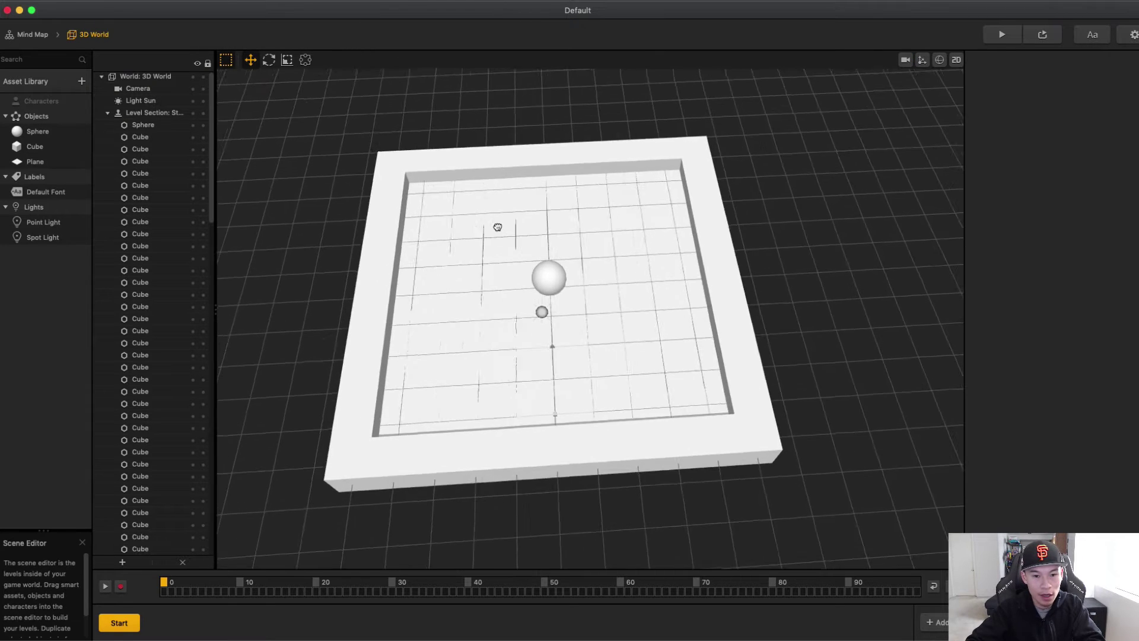
Set the Sphere asset's 3D model color to a pinkish magenta.
click(50, 134)
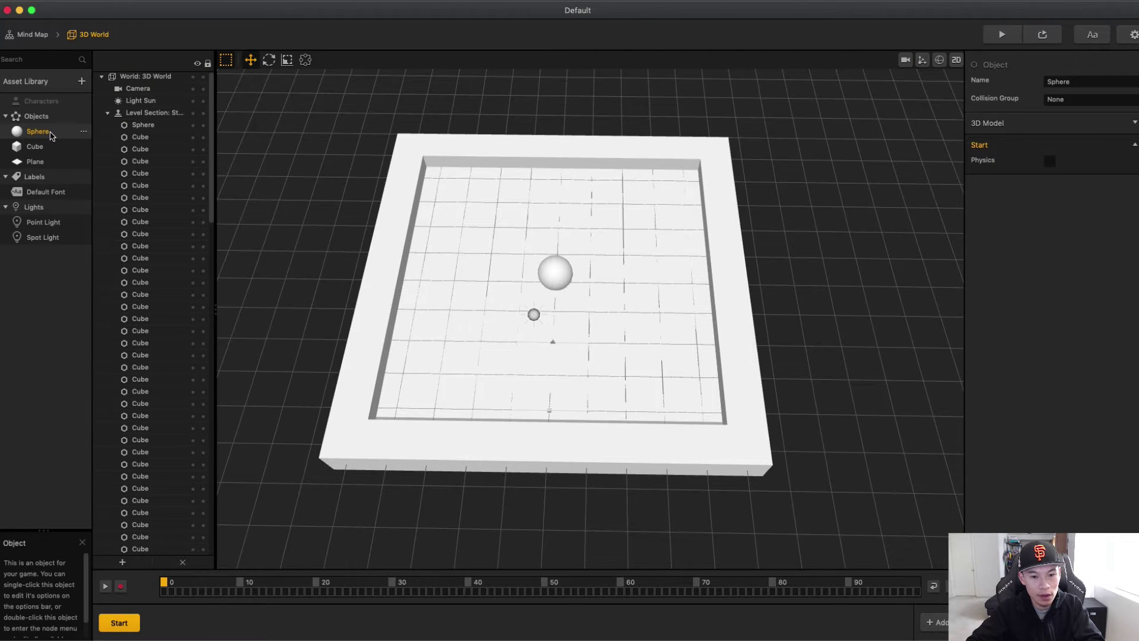
click(1055, 125)
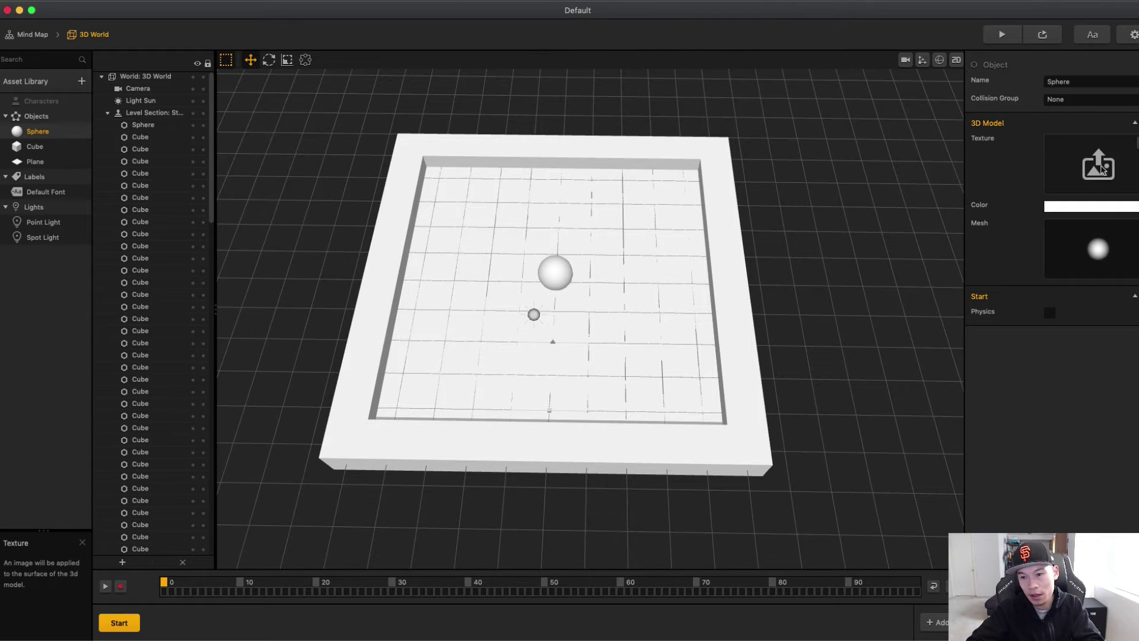
click(1107, 208)
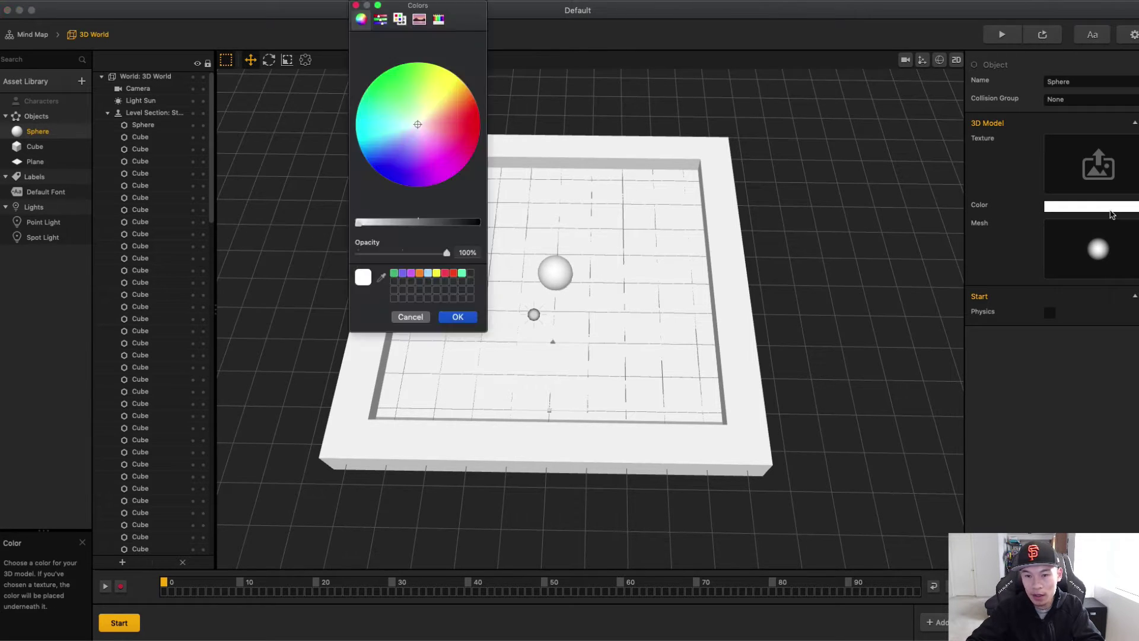
click(380, 19)
click(361, 19)
click(435, 144)
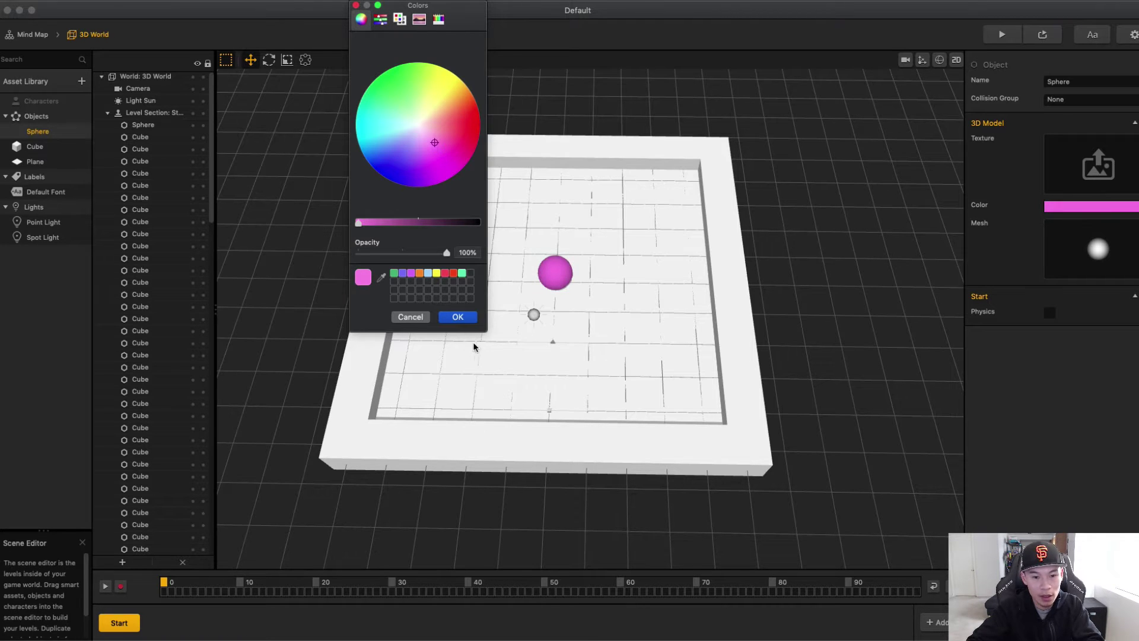
click(458, 317)
Set the 3D World's background color to light blue and check it in a preview run.
click(163, 76)
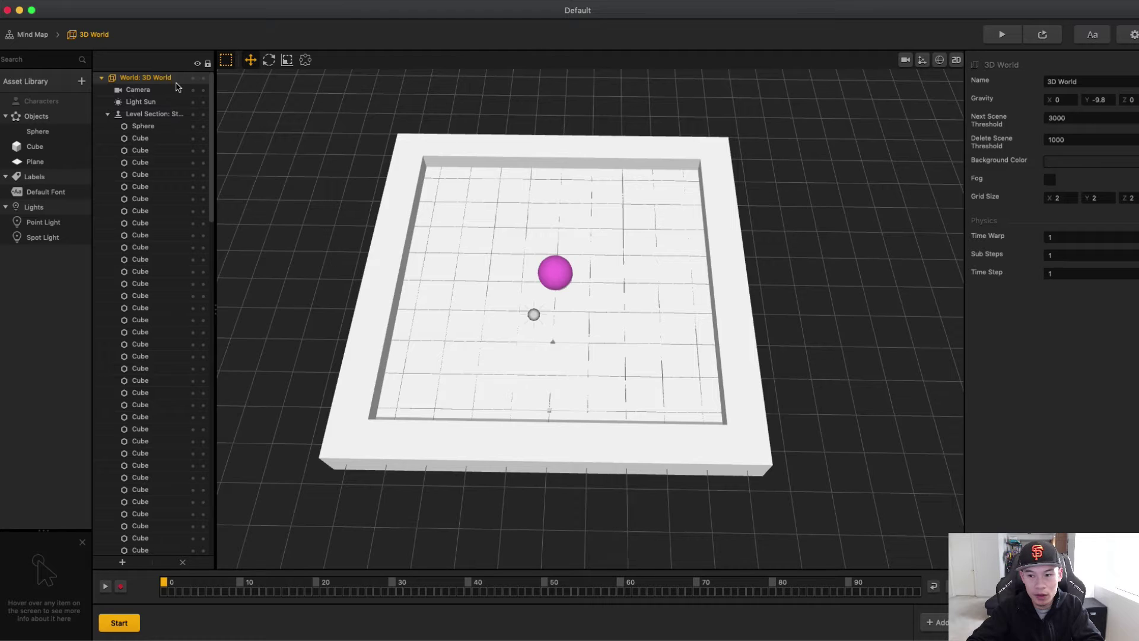
click(1107, 161)
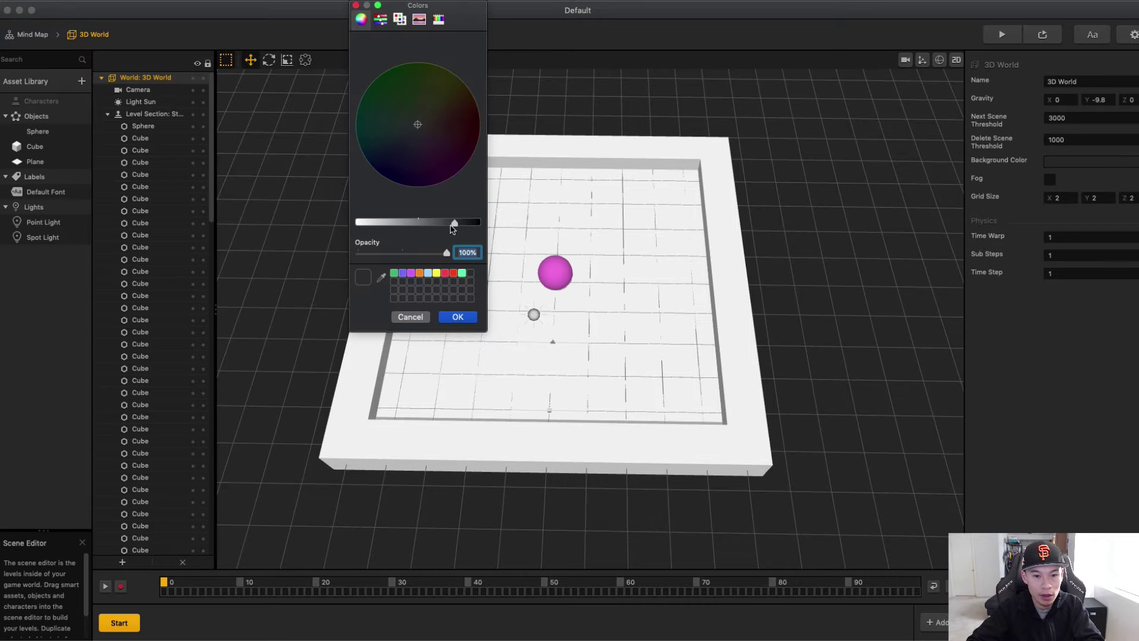
drag(440, 227, 356, 223)
click(366, 133)
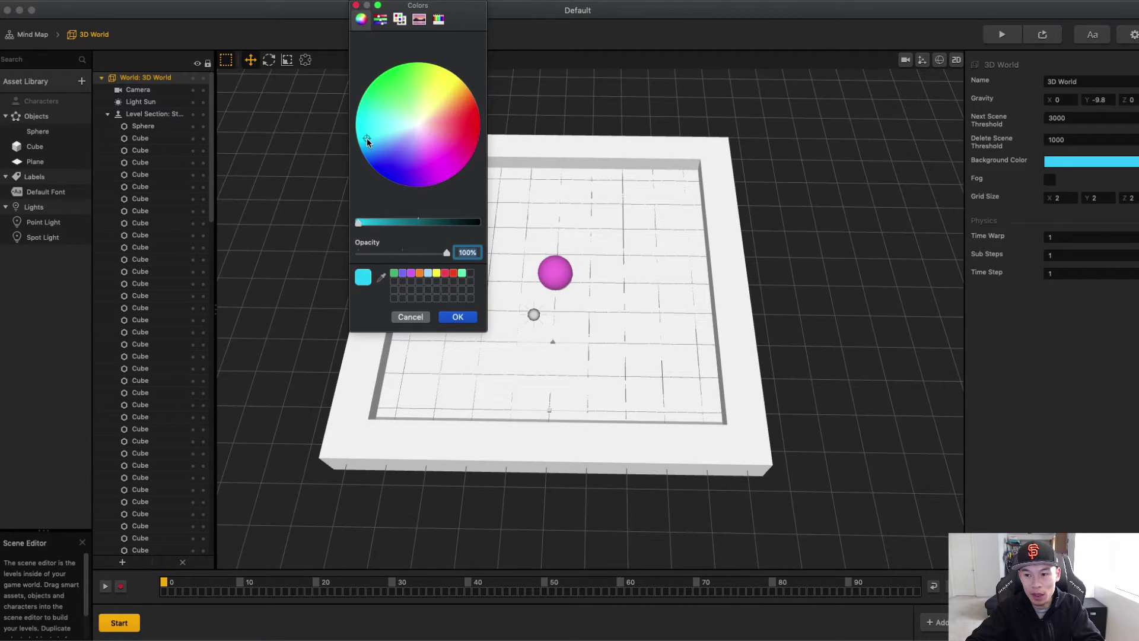
key(Return)
click(1002, 34)
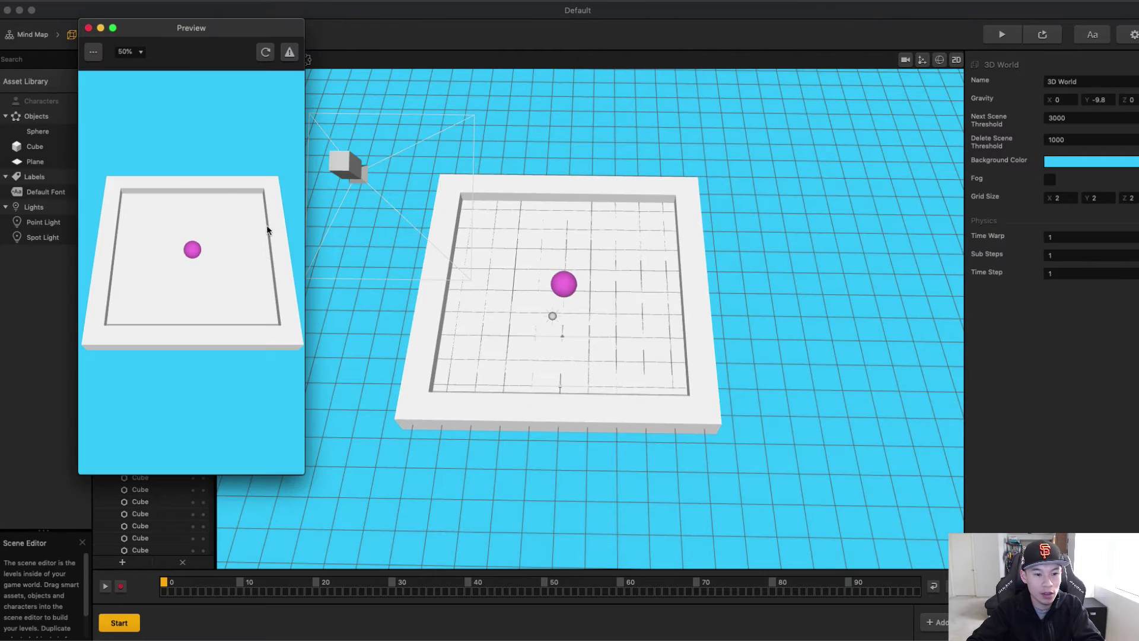
click(88, 29)
Darken the Plane asset's 3D model color to a very light grey and check the floor in a preview run.
click(41, 166)
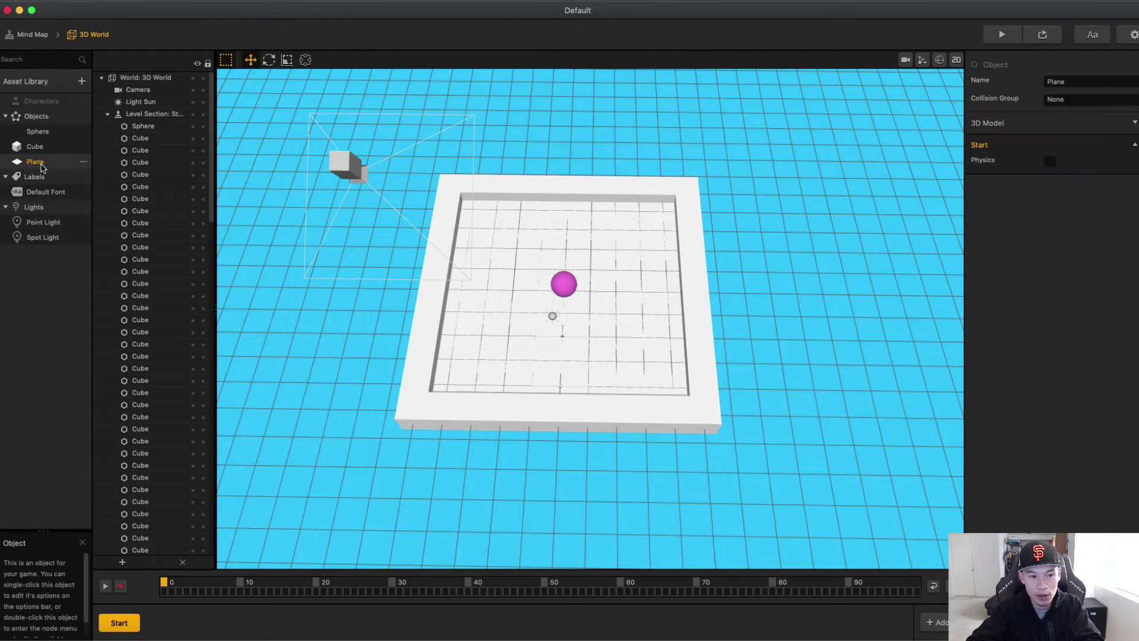
click(1089, 125)
click(1107, 206)
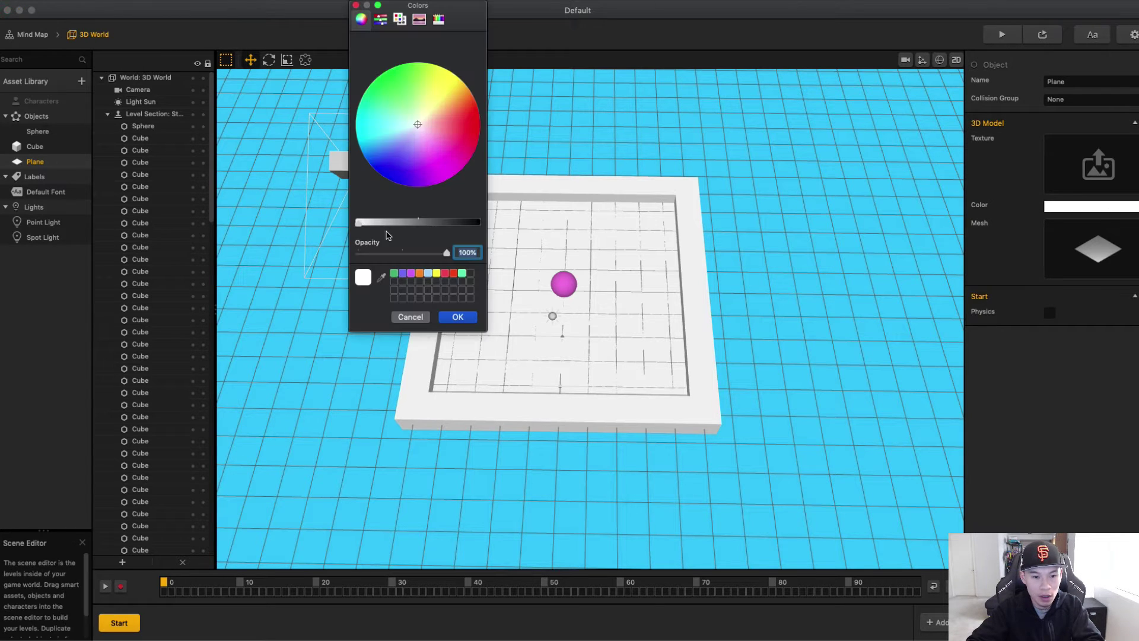
drag(358, 223, 363, 224)
click(458, 317)
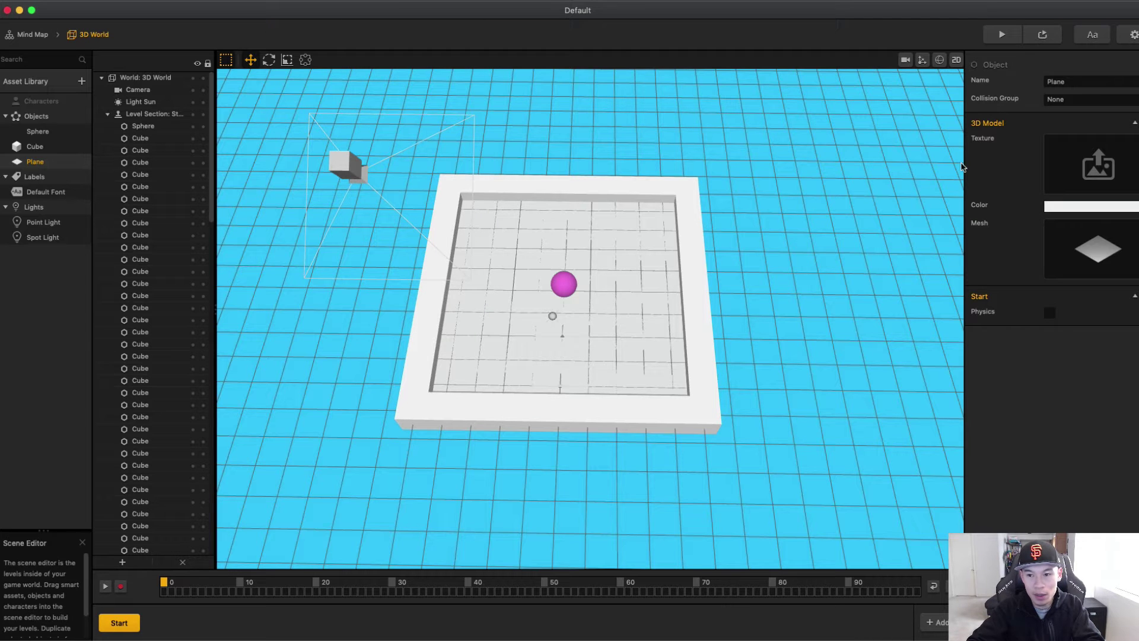
click(1003, 34)
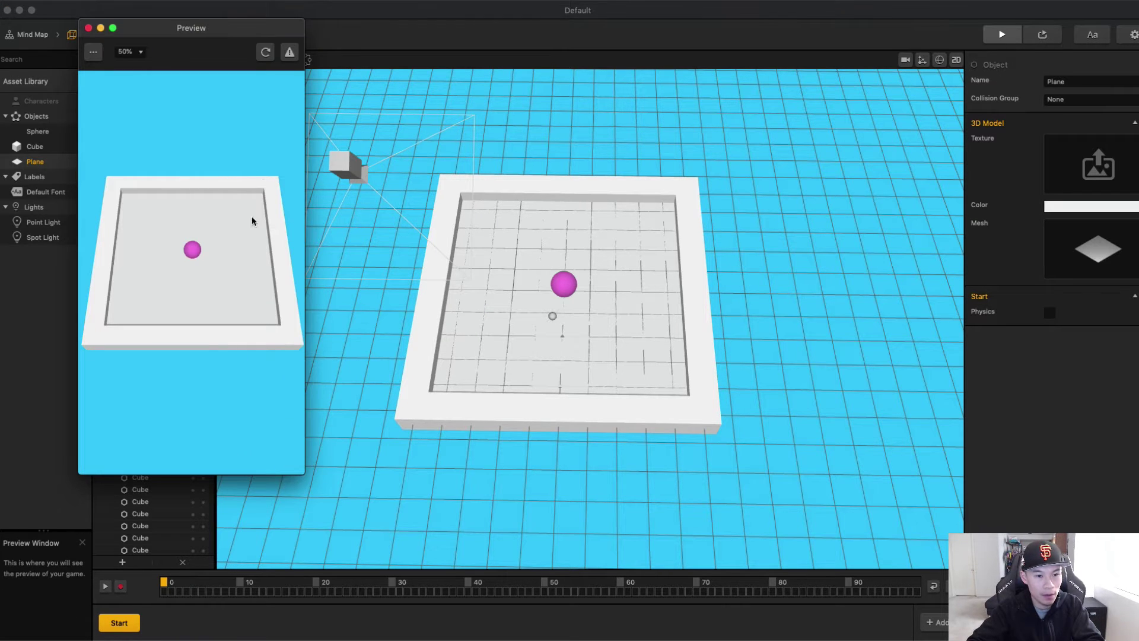
click(88, 28)
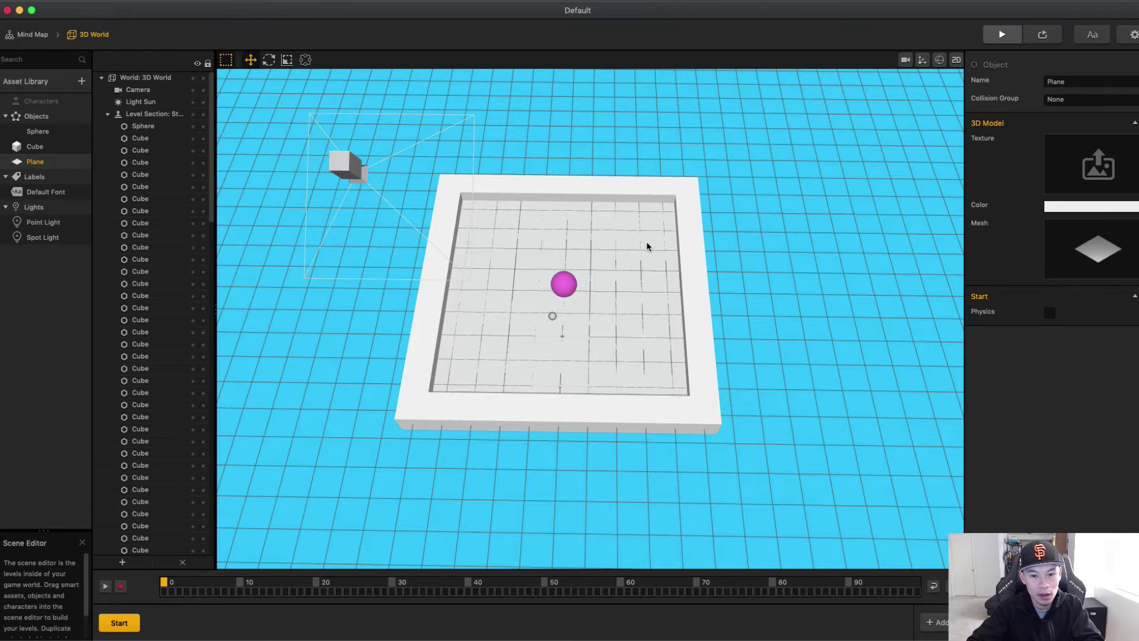
In the Sphere asset's node map, enable Physics on the Start node and place the 3D Model node directly beneath it.
scroll(613, 266, down, 3)
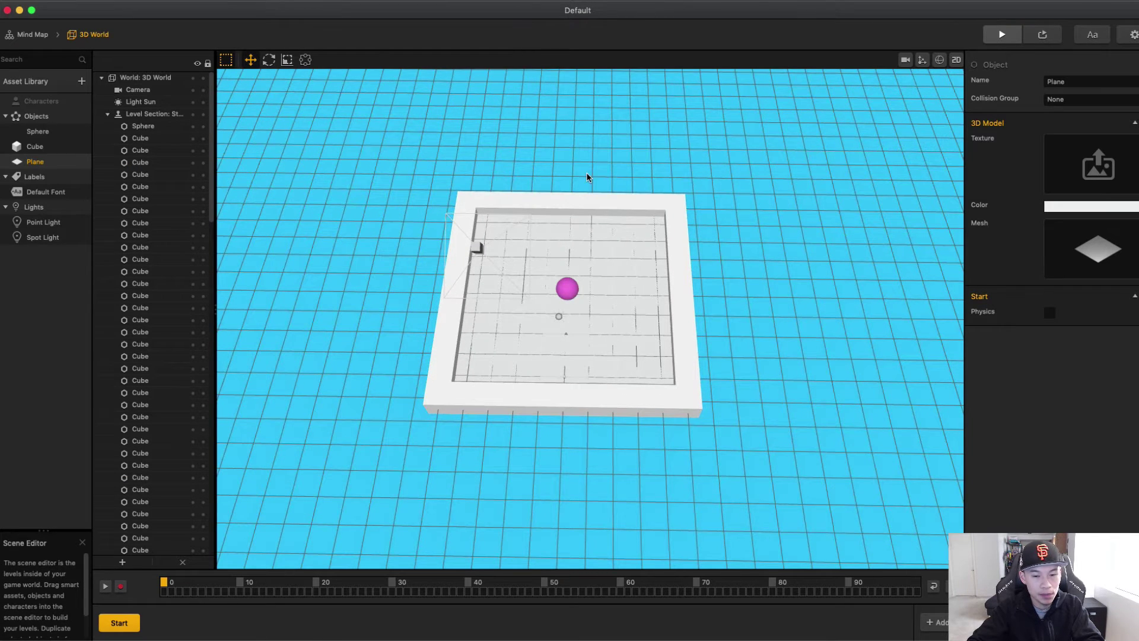
scroll(617, 216, up, 3)
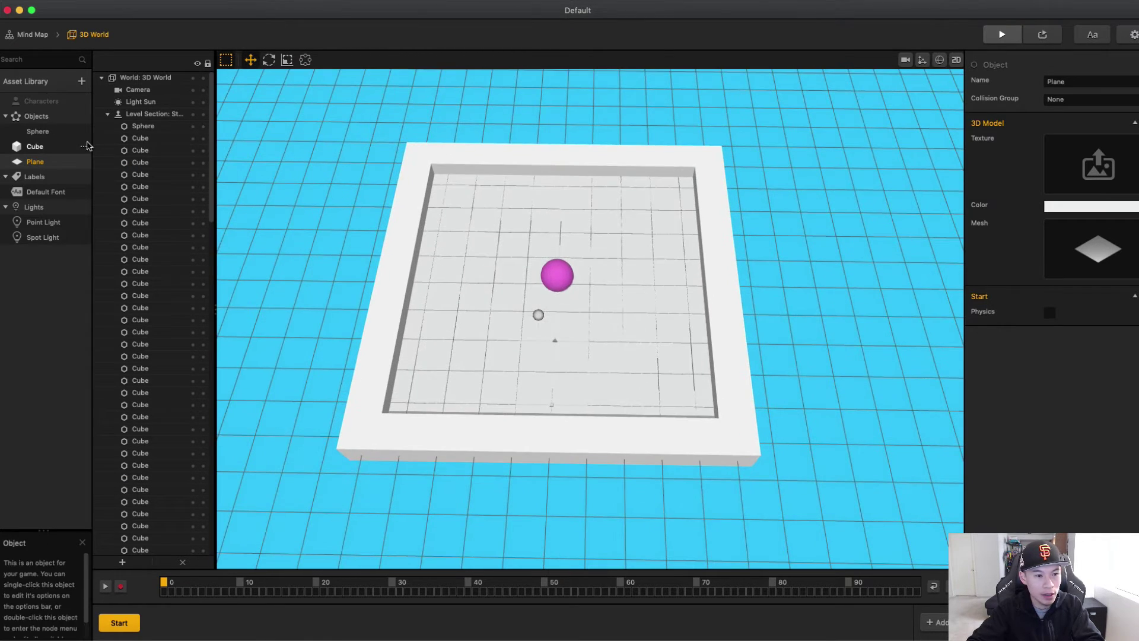
double_click(38, 132)
drag(458, 344, 260, 272)
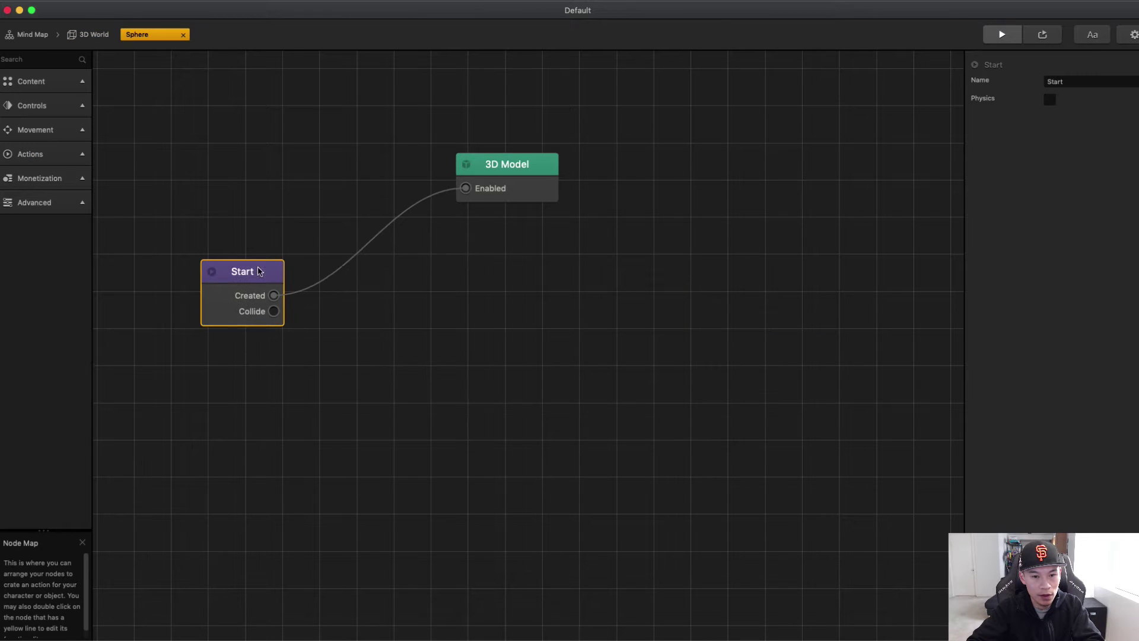
drag(513, 167, 374, 275)
click(763, 229)
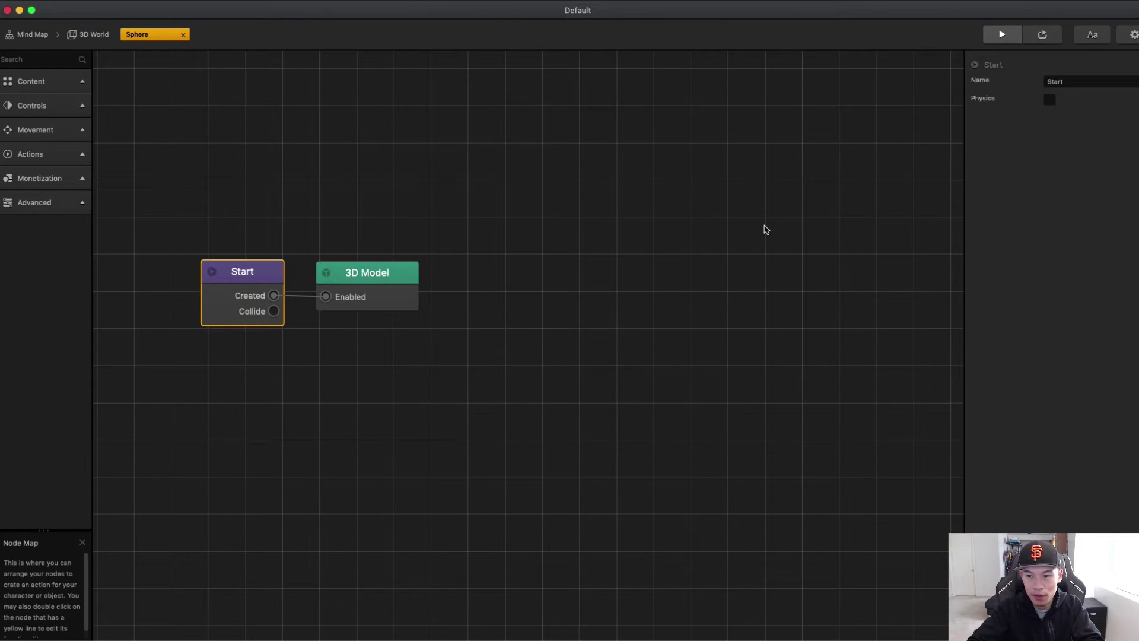
click(1050, 100)
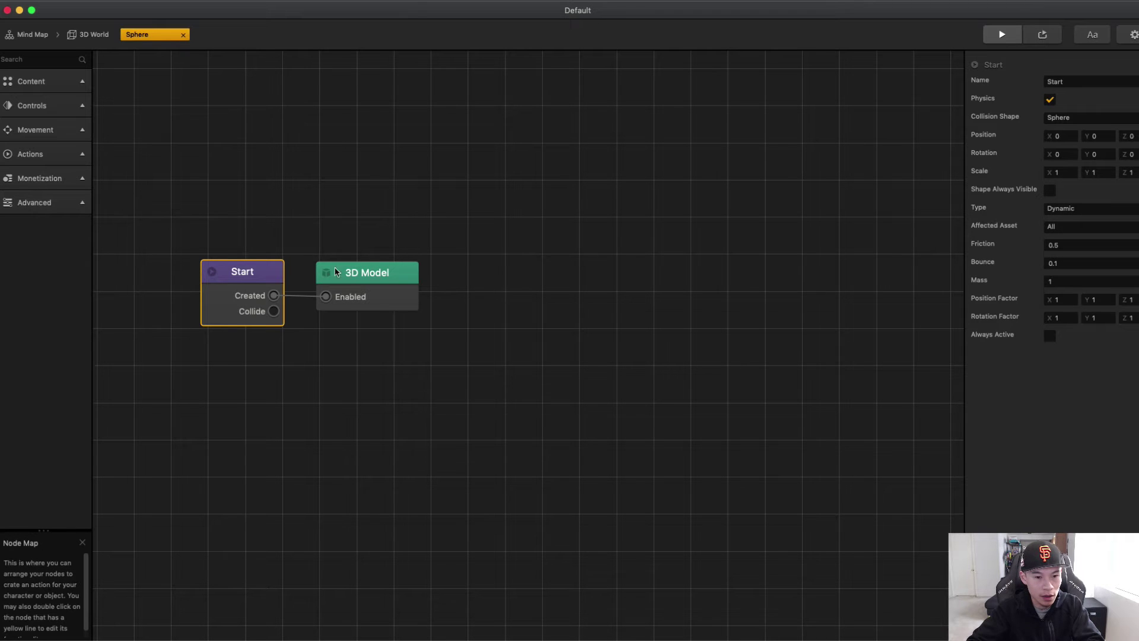
drag(335, 272, 225, 342)
Add a 4 Way Swipe node beside the Start node in the sphere's node map.
click(40, 61)
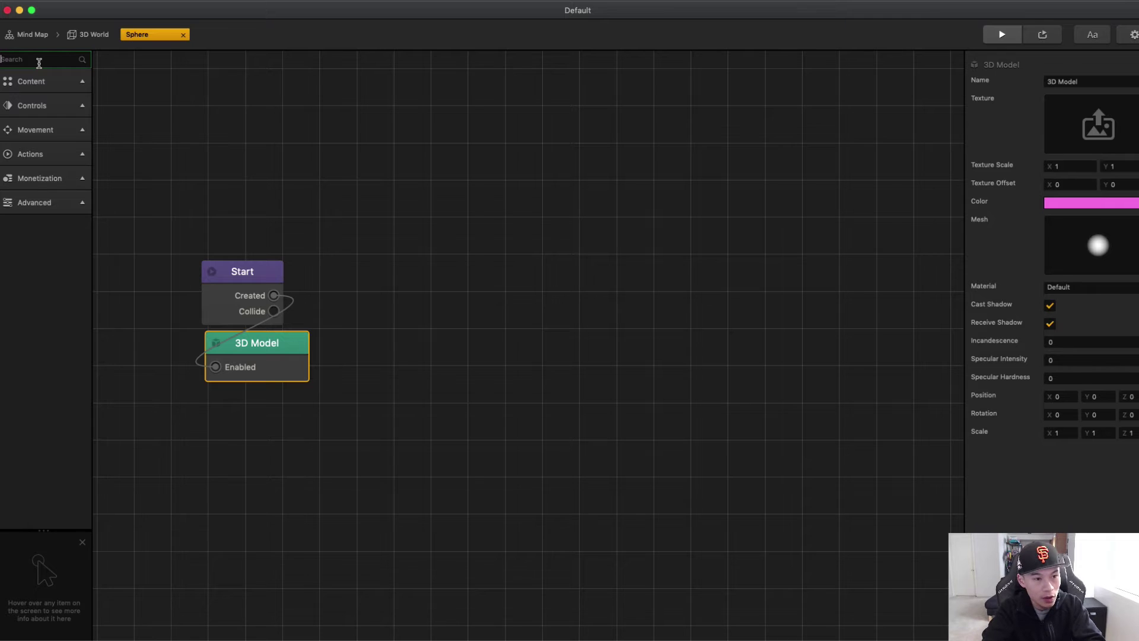
text(sw)
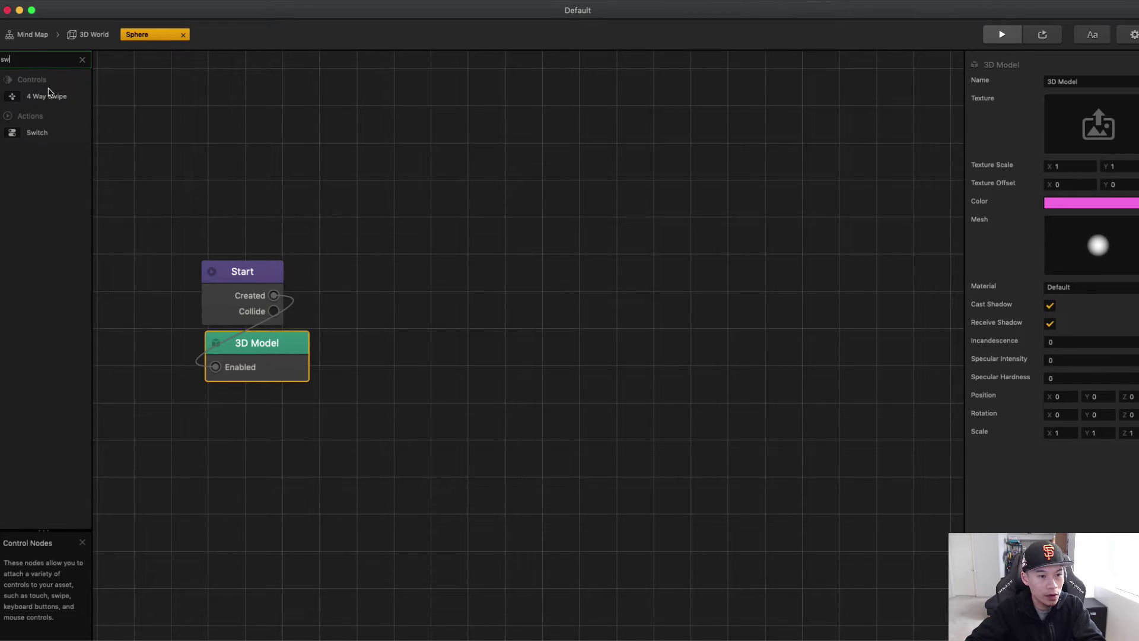
drag(46, 95, 408, 258)
Add a State Machine node beside the 4 Way Swipe node and give it five states.
double_click(40, 59)
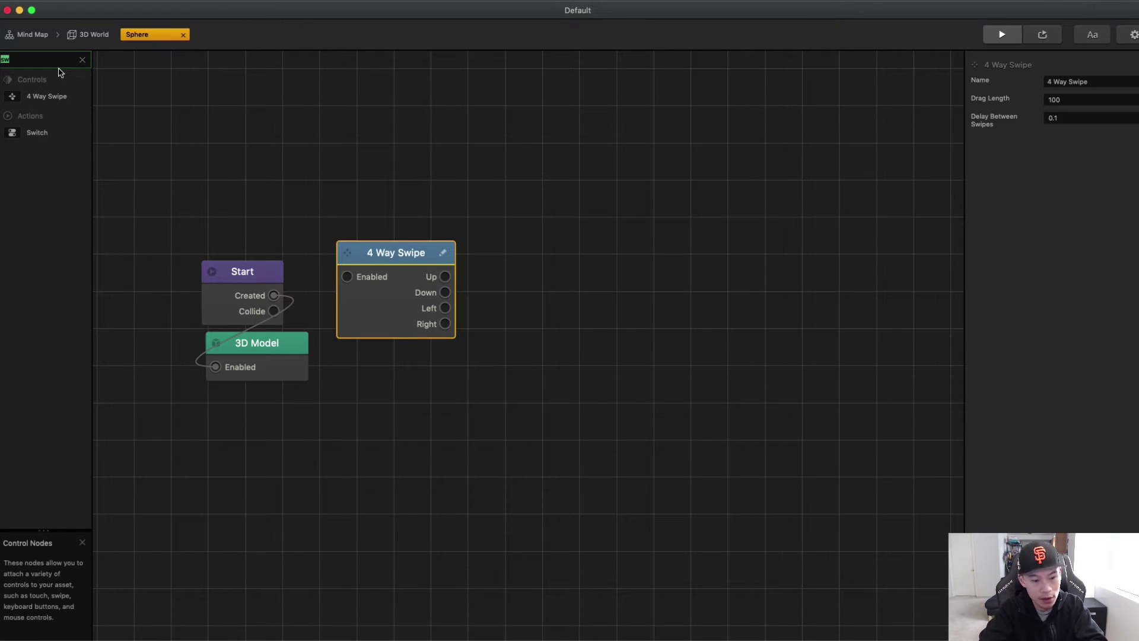
text(state)
drag(60, 97, 557, 213)
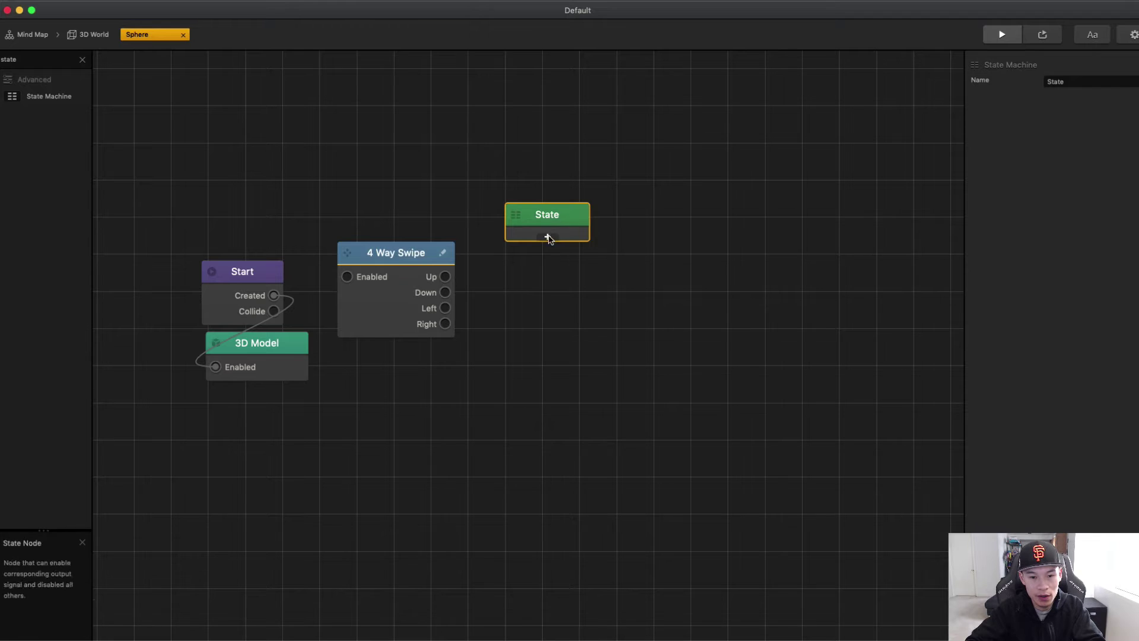
click(551, 236)
click(552, 252)
click(553, 268)
click(554, 284)
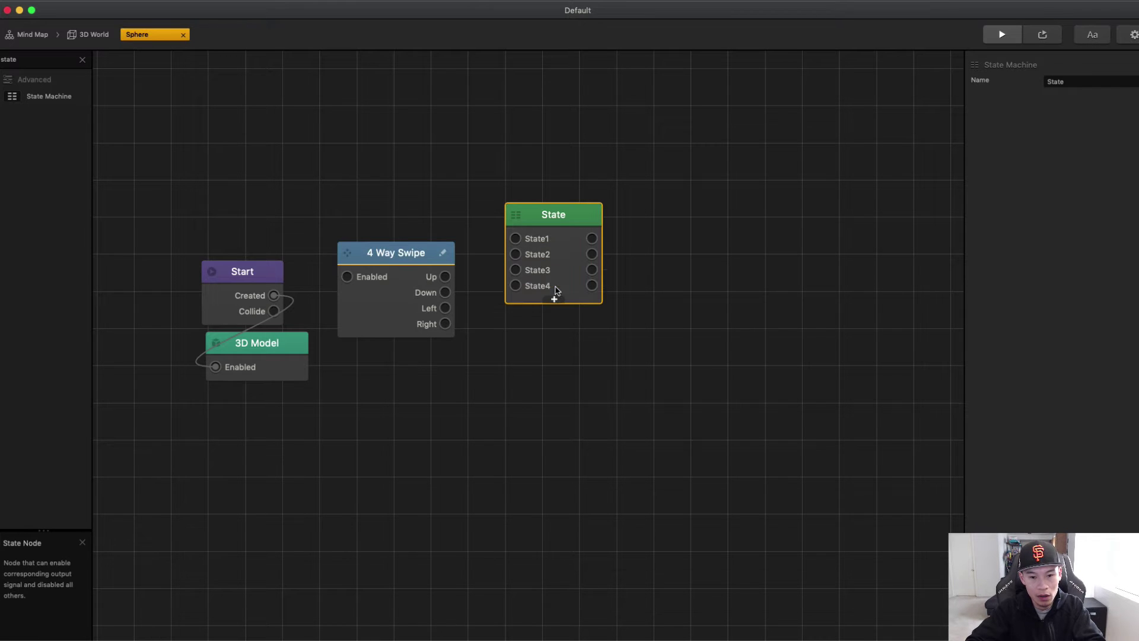
click(555, 299)
drag(548, 218, 522, 214)
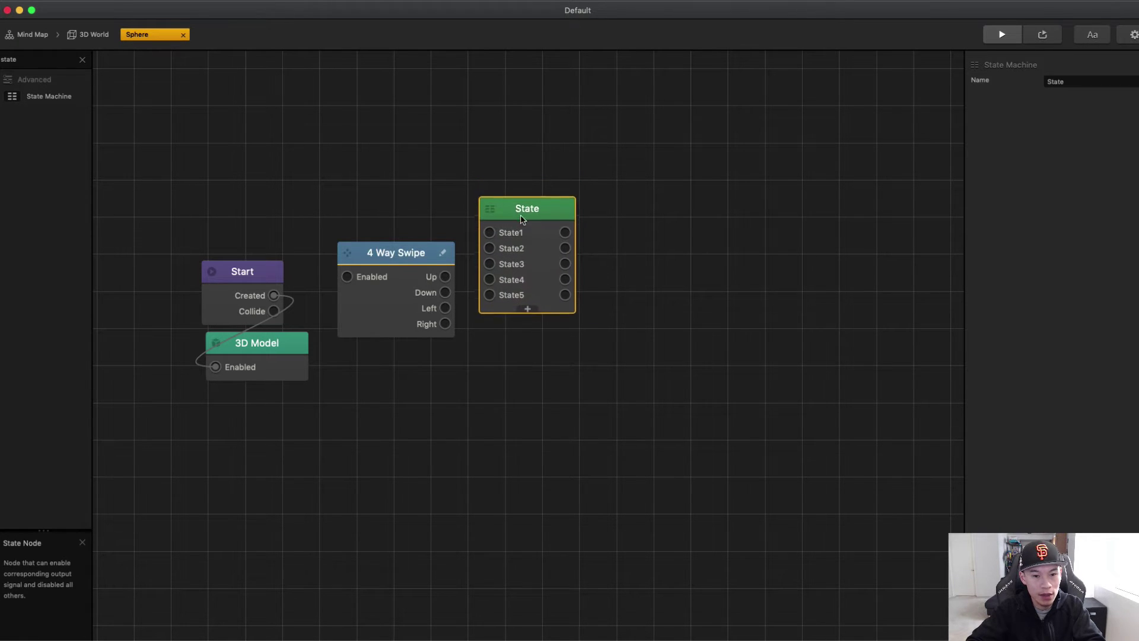
Add a Move node beyond the State node and duplicate it three times to make a column of four.
click(51, 59)
text(move)
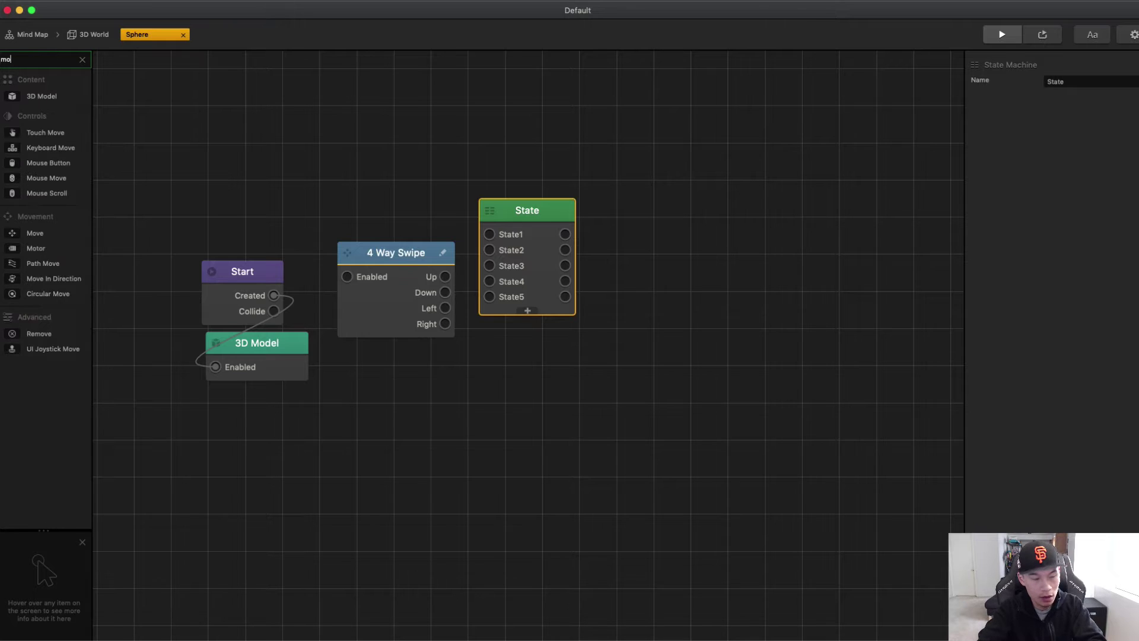
drag(35, 163, 662, 187)
key(super+d)
key(super+d)
key(super+d)
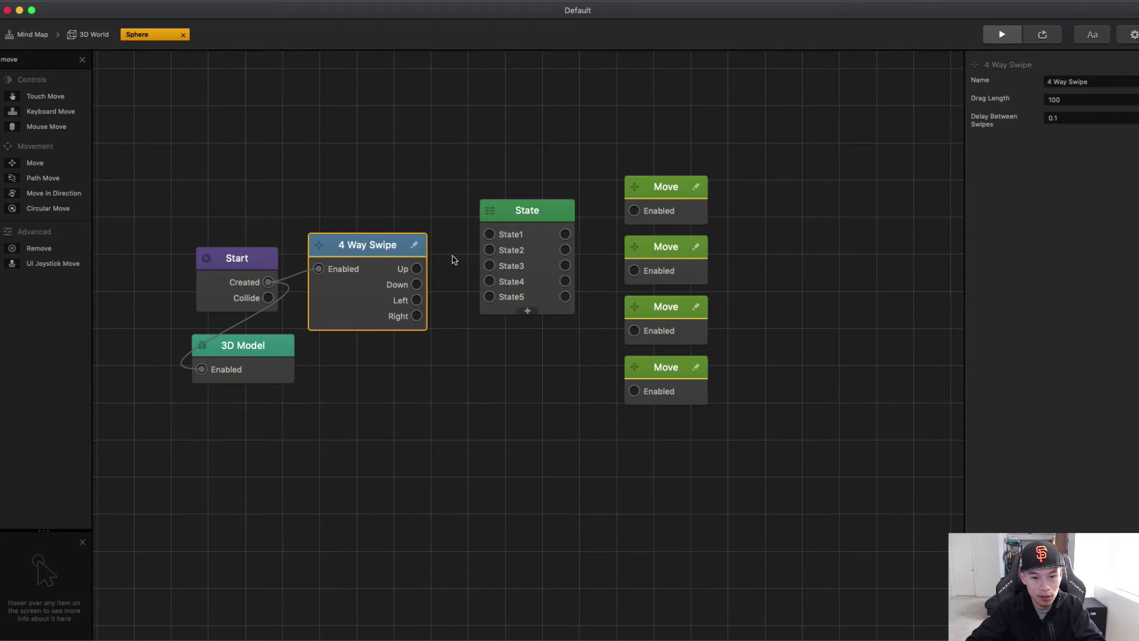
Rename the State node's five states, in order, as Idle, Up, Down, Left and Right.
double_click(513, 250)
text(Up)
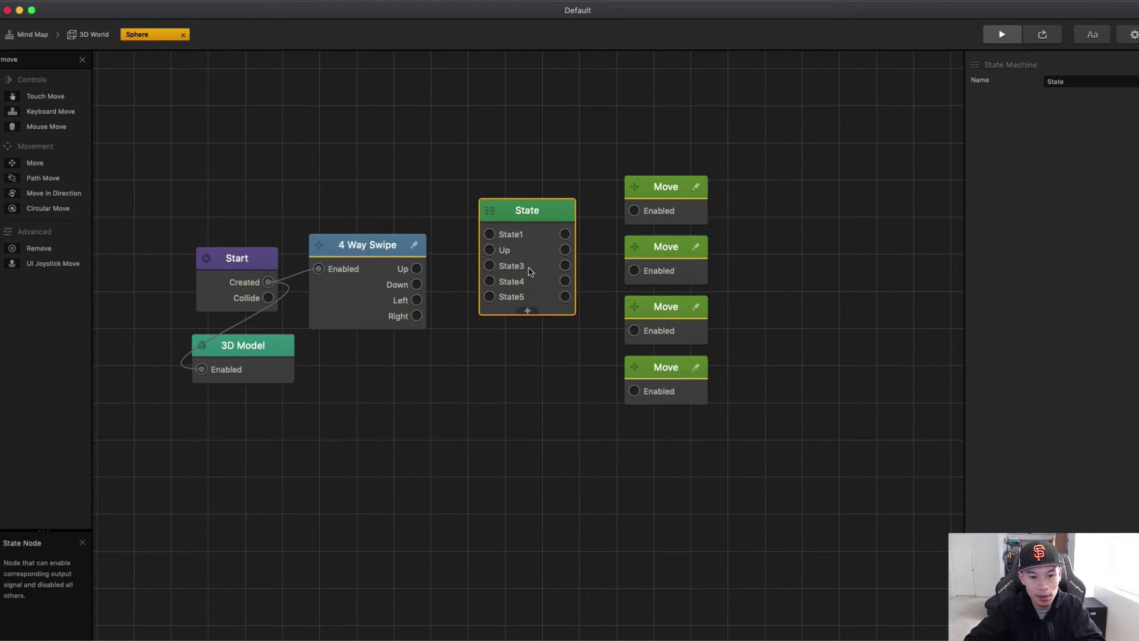
double_click(512, 266)
text(Down)
double_click(511, 281)
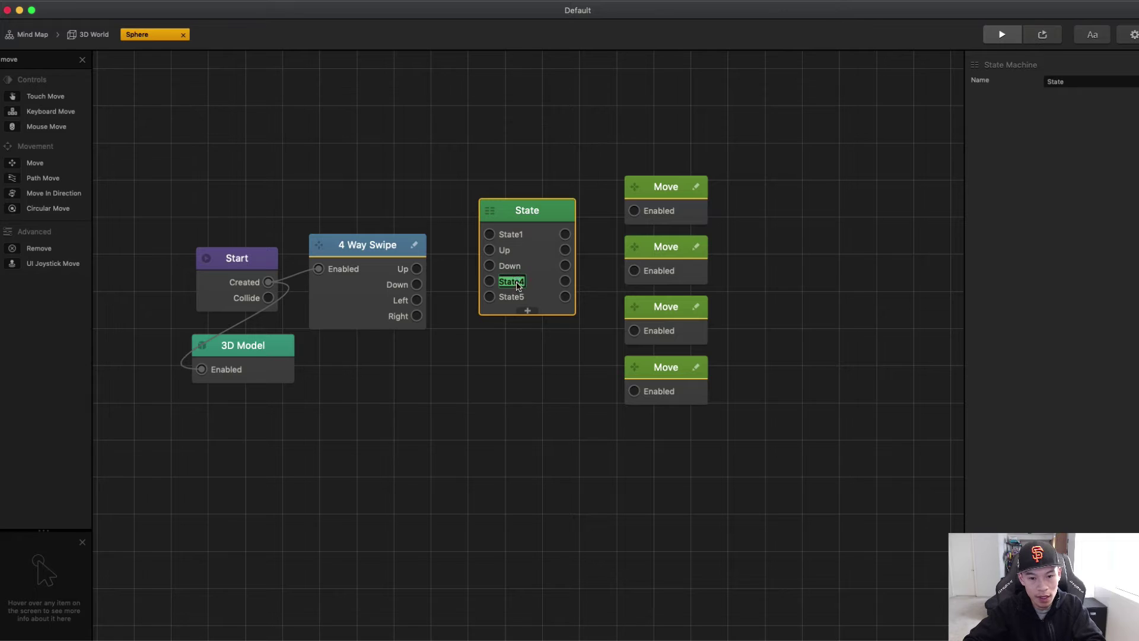
text(Left)
double_click(512, 297)
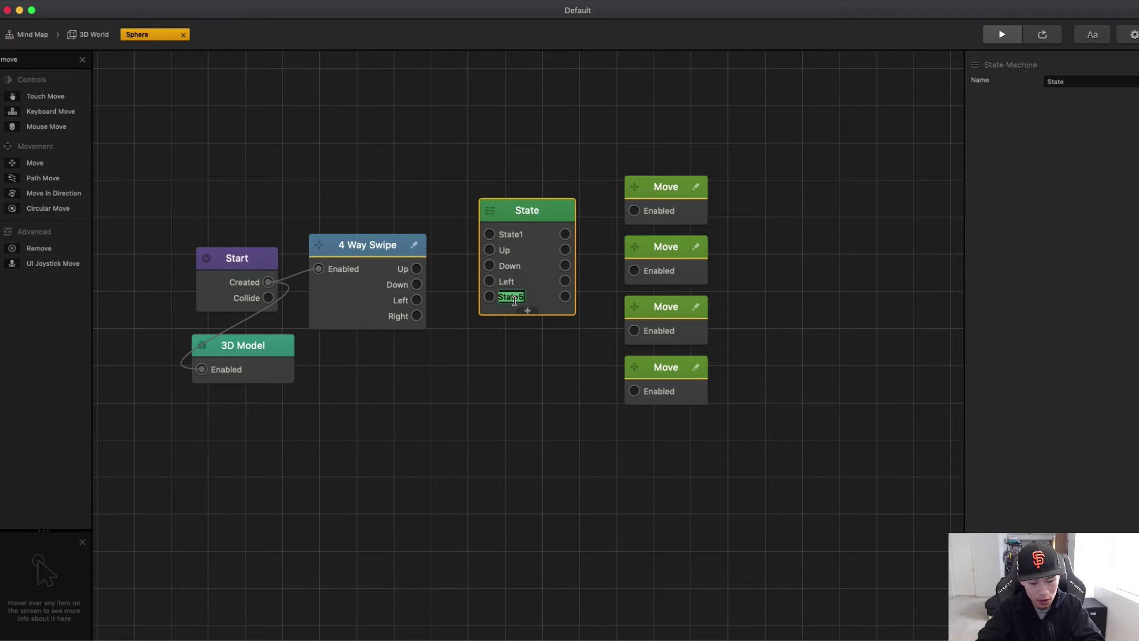
text(R)
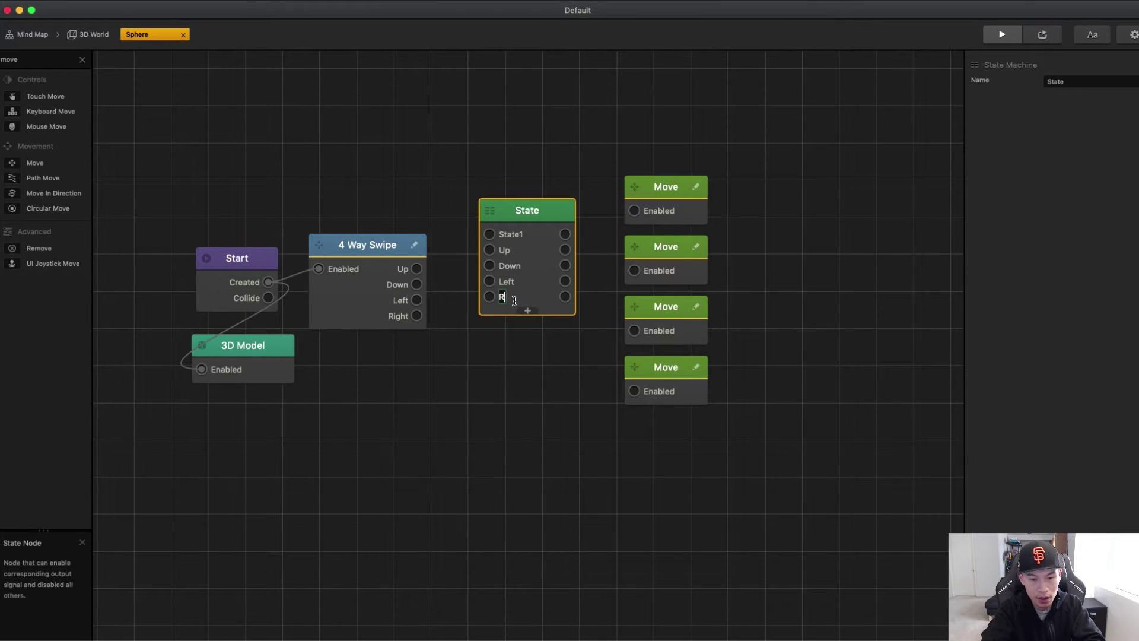
text(ight)
click(527, 382)
double_click(514, 235)
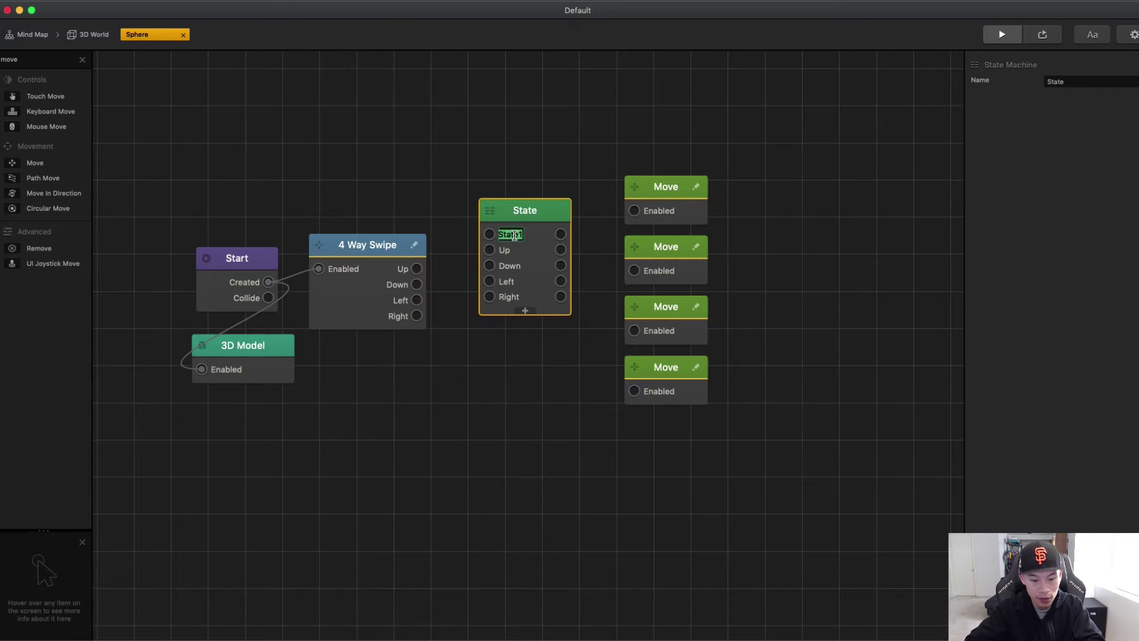
text(Idle)
click(516, 376)
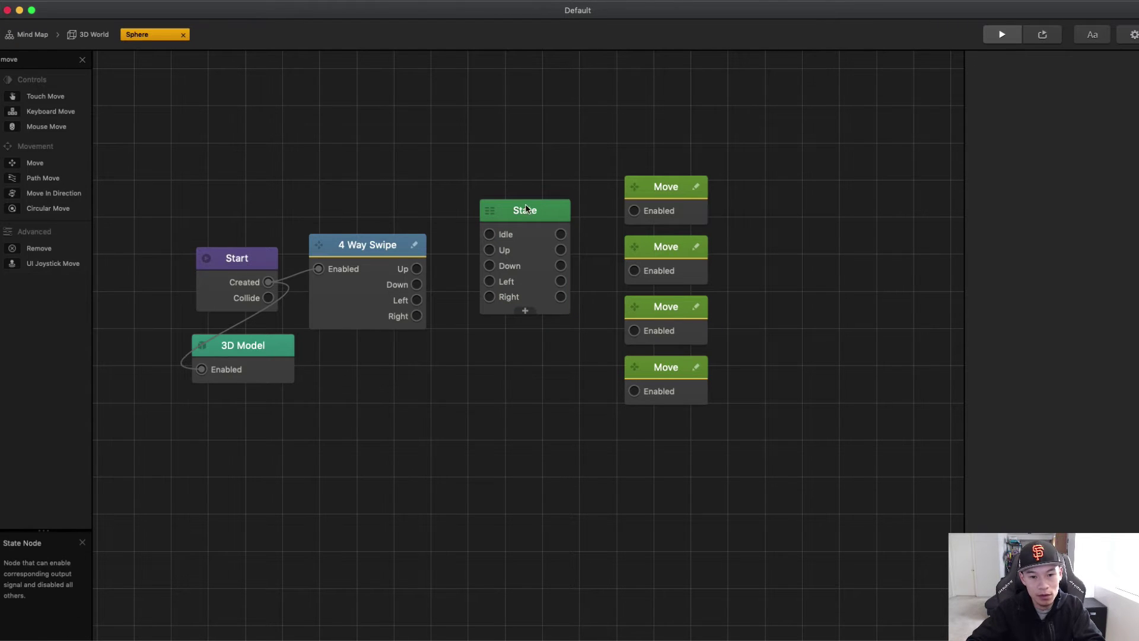
Bring the State node and the column of Move nodes closer, and connect each 4 Way Swipe output to its matching state.
drag(526, 208, 501, 201)
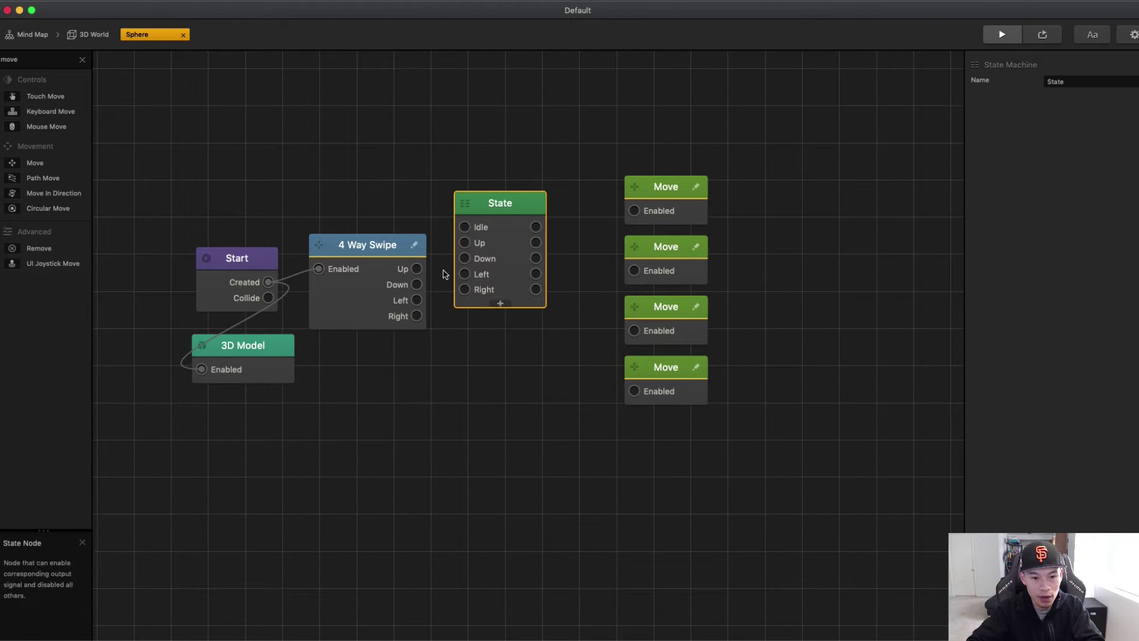
click(423, 268)
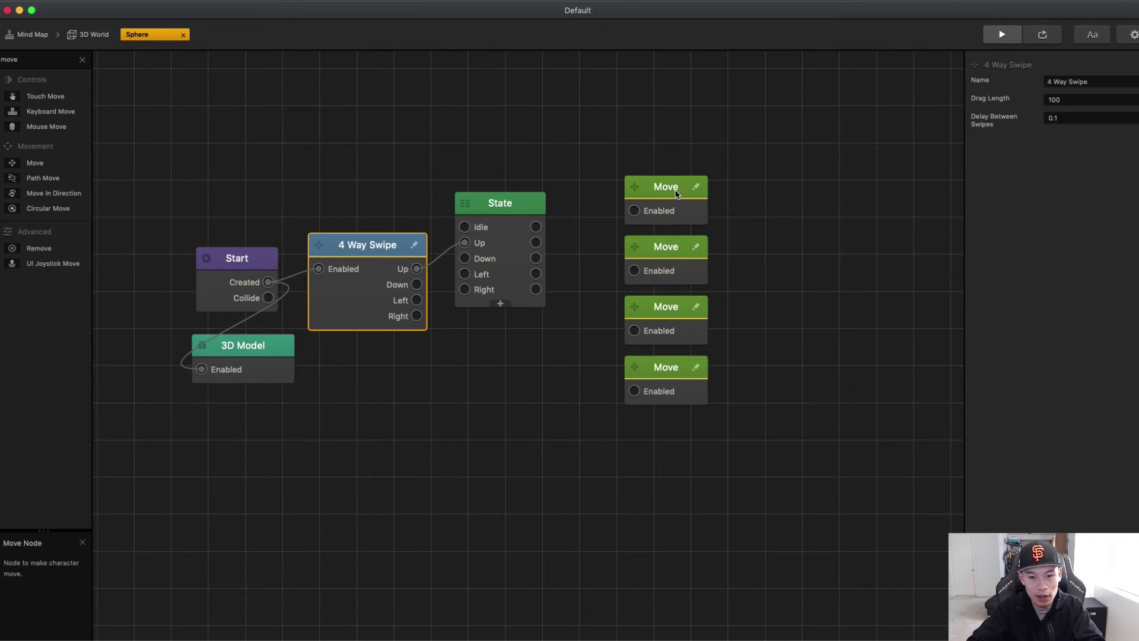
drag(675, 188, 652, 188)
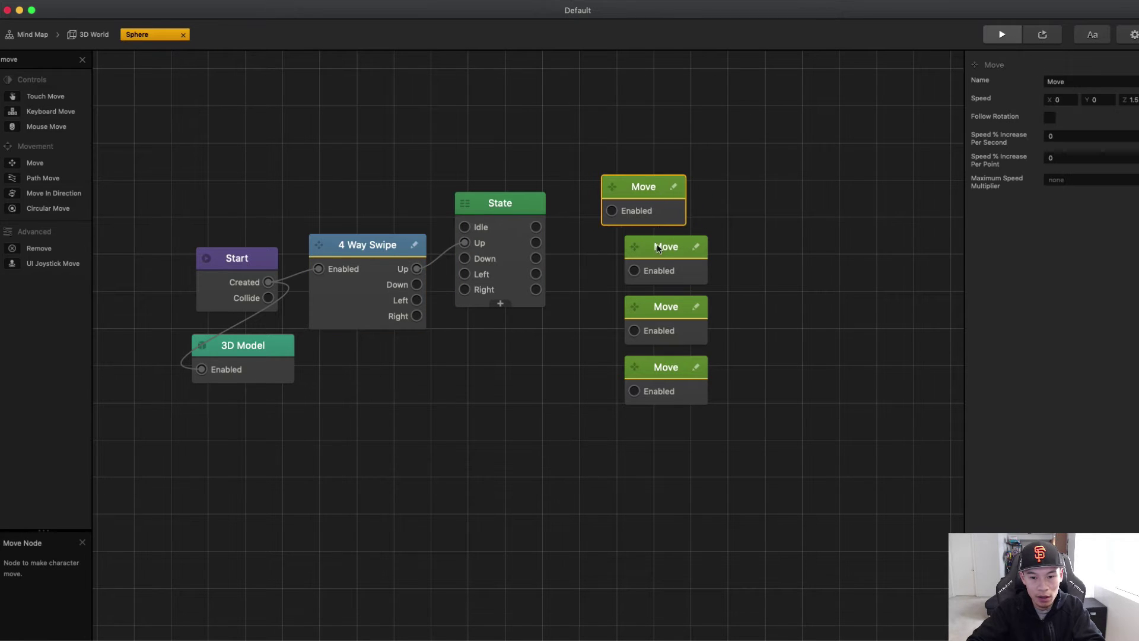
drag(657, 244, 629, 241)
drag(659, 294, 611, 289)
drag(646, 215, 621, 211)
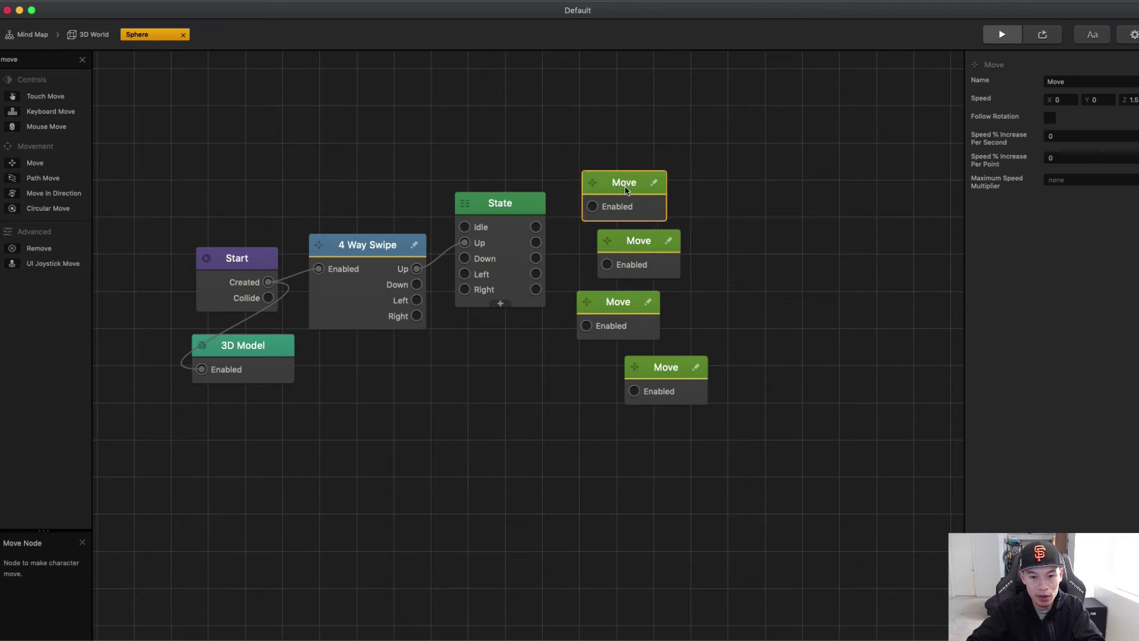
drag(641, 254, 622, 249)
drag(625, 304, 626, 285)
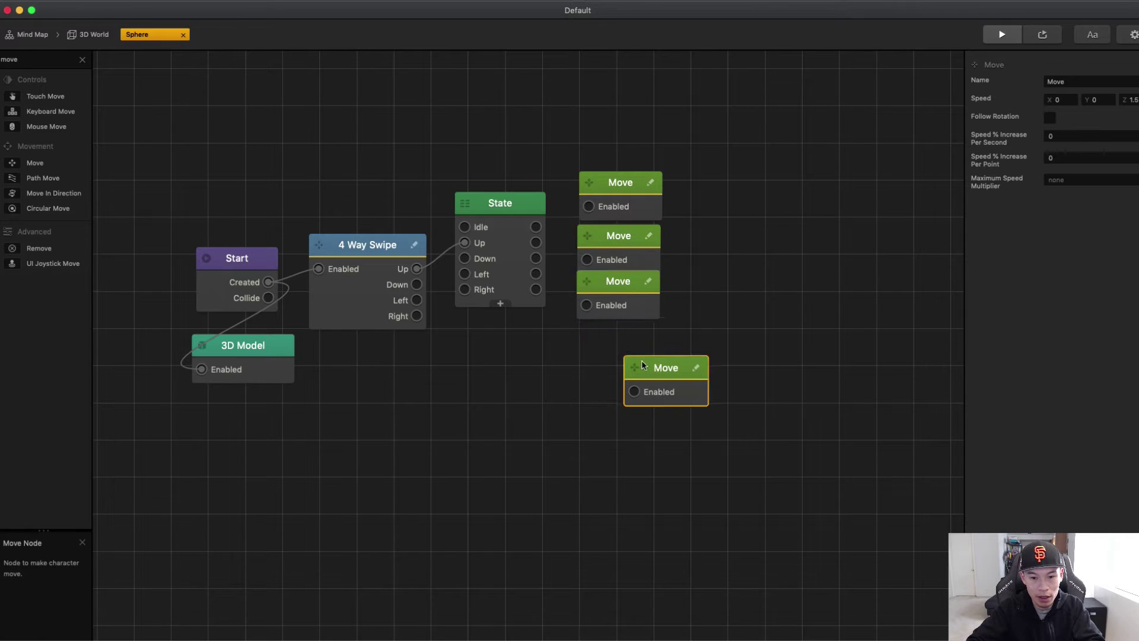
drag(665, 366, 618, 335)
drag(417, 285, 464, 274)
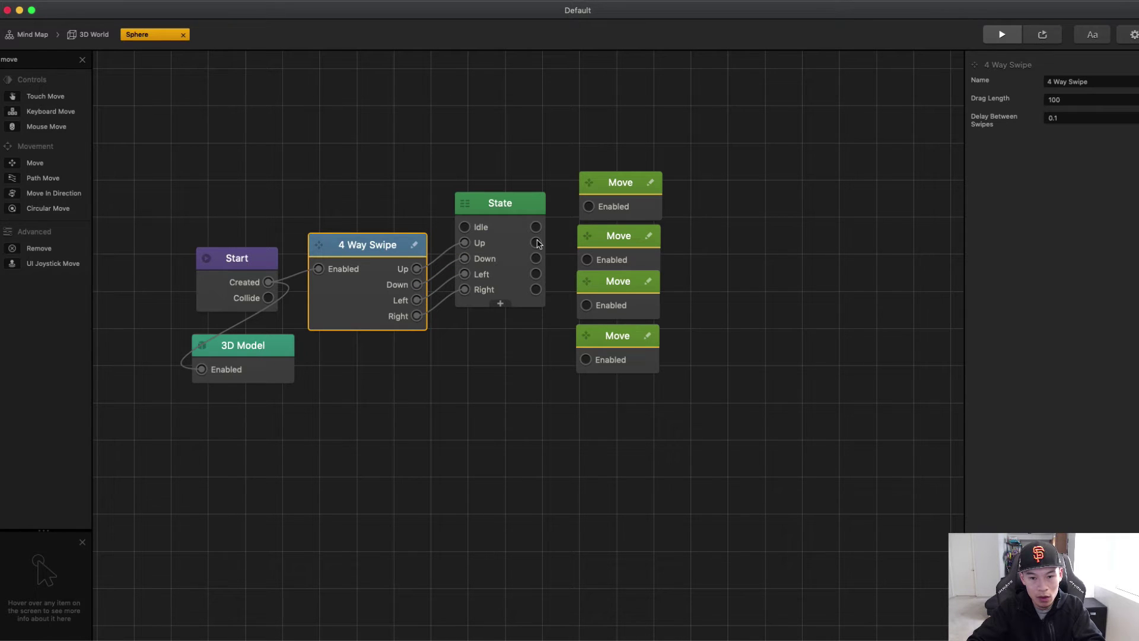
Connect the Up and Down states to the first and second Move nodes, with Z speeds of -20 and 20 respectively.
drag(537, 244, 588, 206)
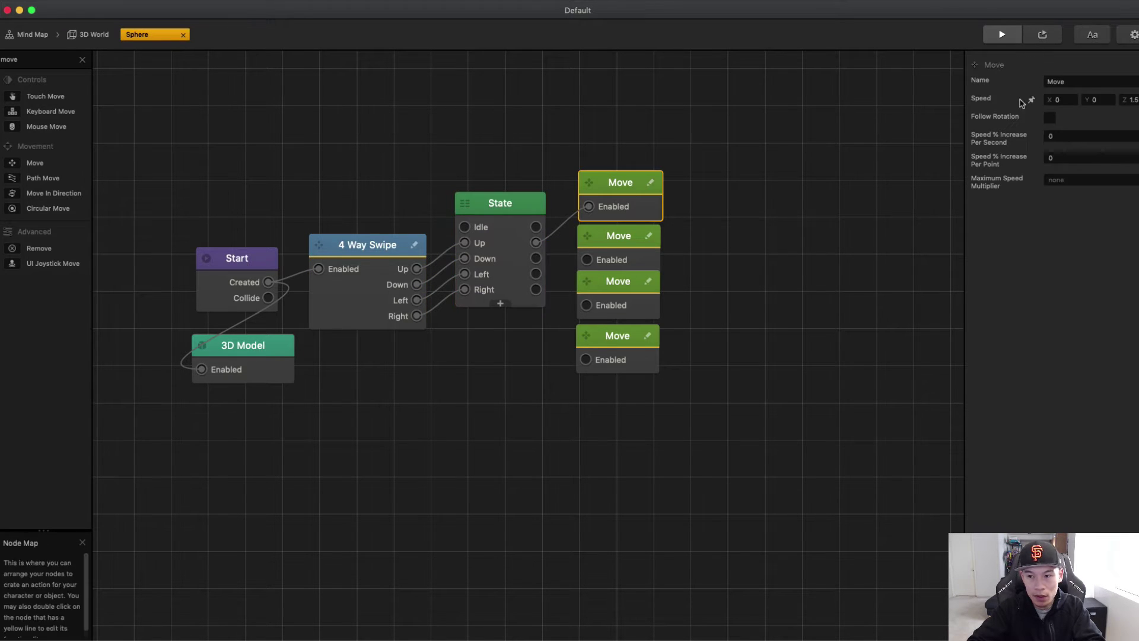
click(1133, 100)
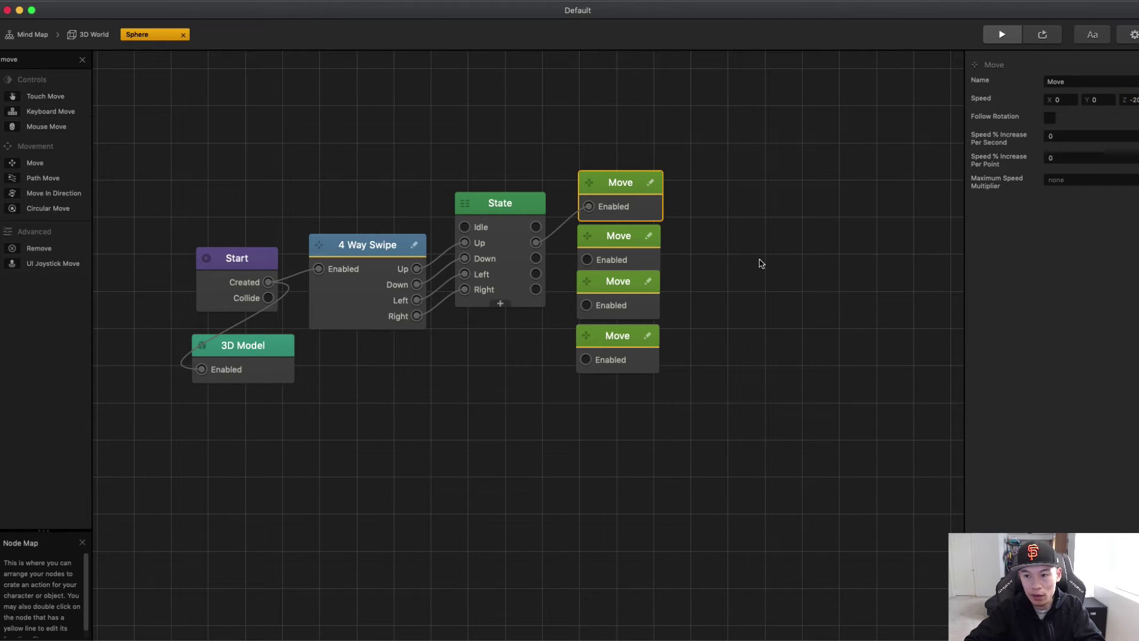
click(629, 244)
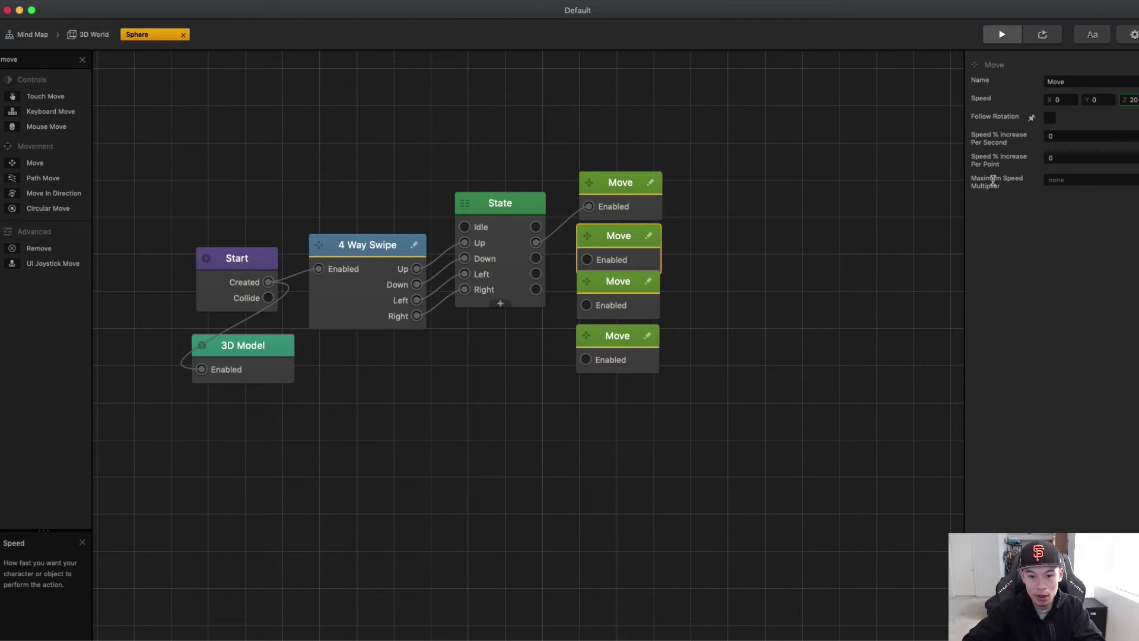
click(766, 225)
drag(541, 259, 587, 260)
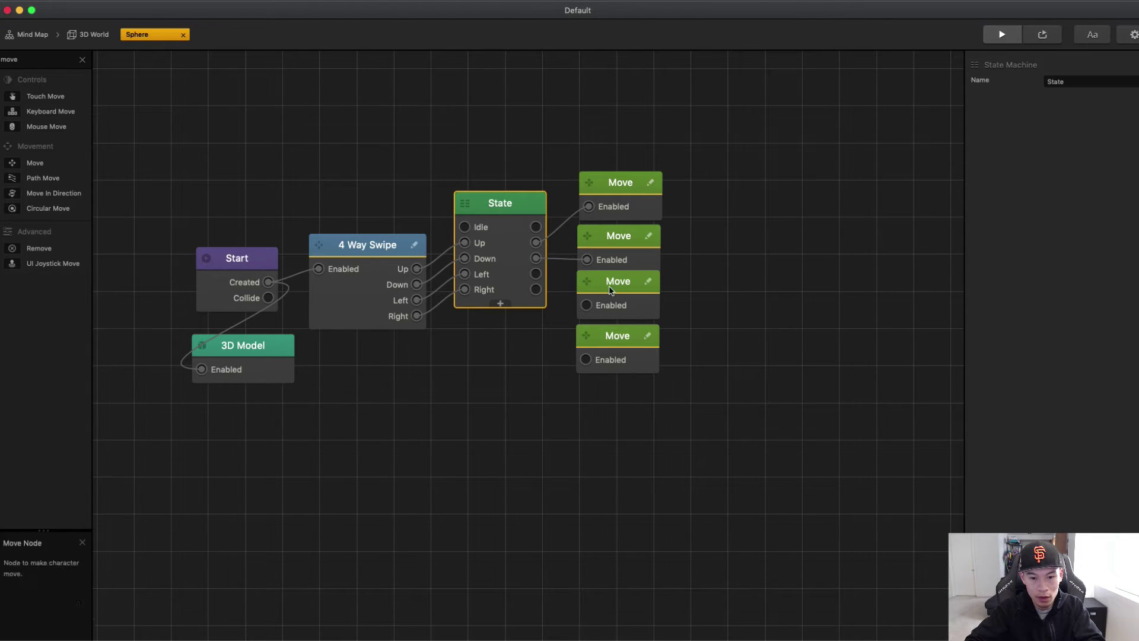
Space out the lower two Move nodes and connect the Left state to the third, with speed X -20 and Z 0.
click(623, 314)
drag(621, 339, 621, 342)
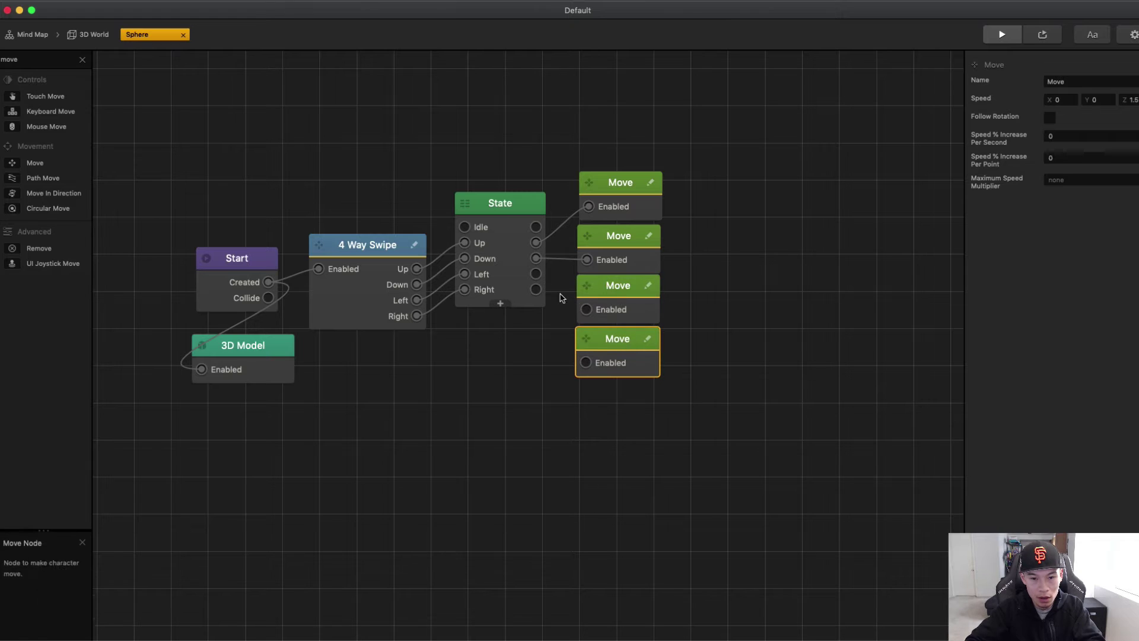
drag(535, 274, 586, 309)
click(611, 309)
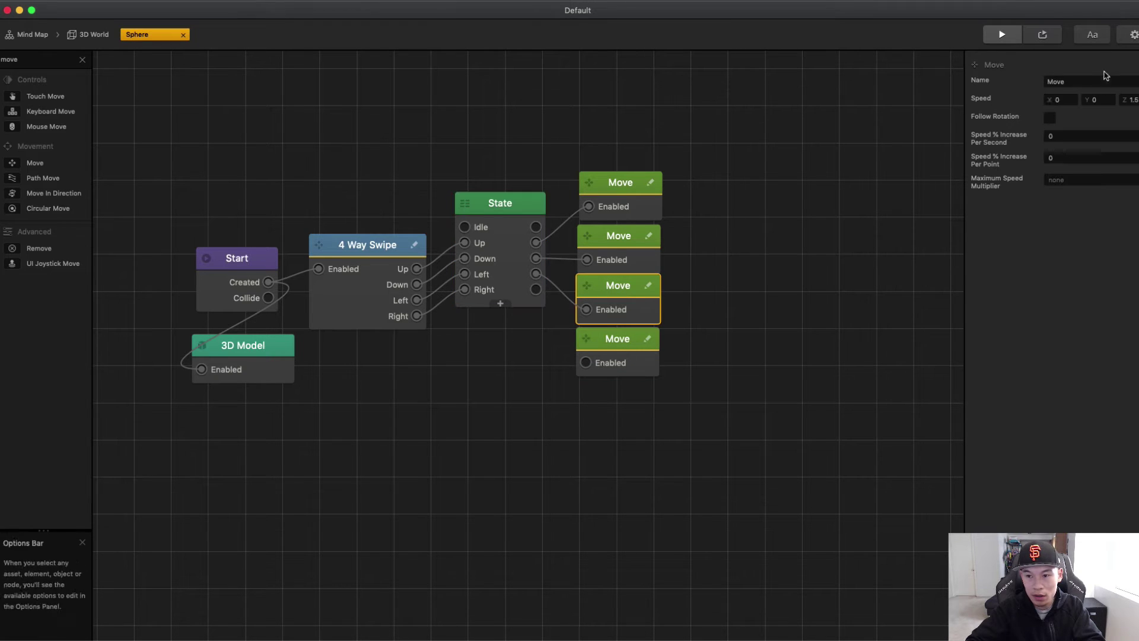
click(1061, 100)
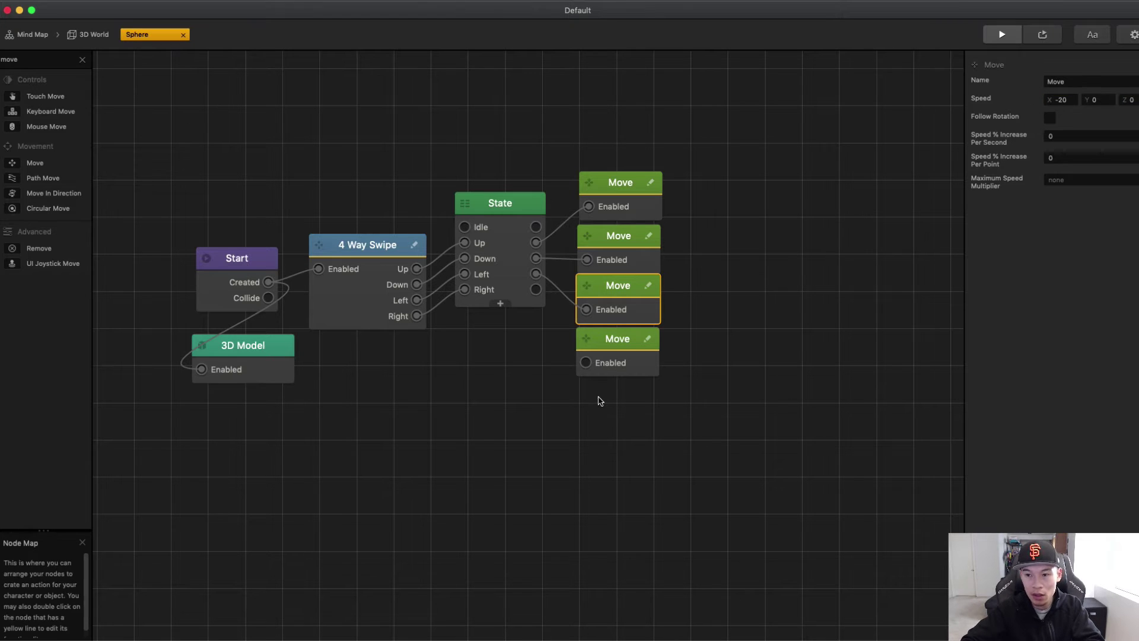
Connect the Right state to the fourth Move node and set its speed to X 20 and Z 0.
click(588, 373)
click(1049, 99)
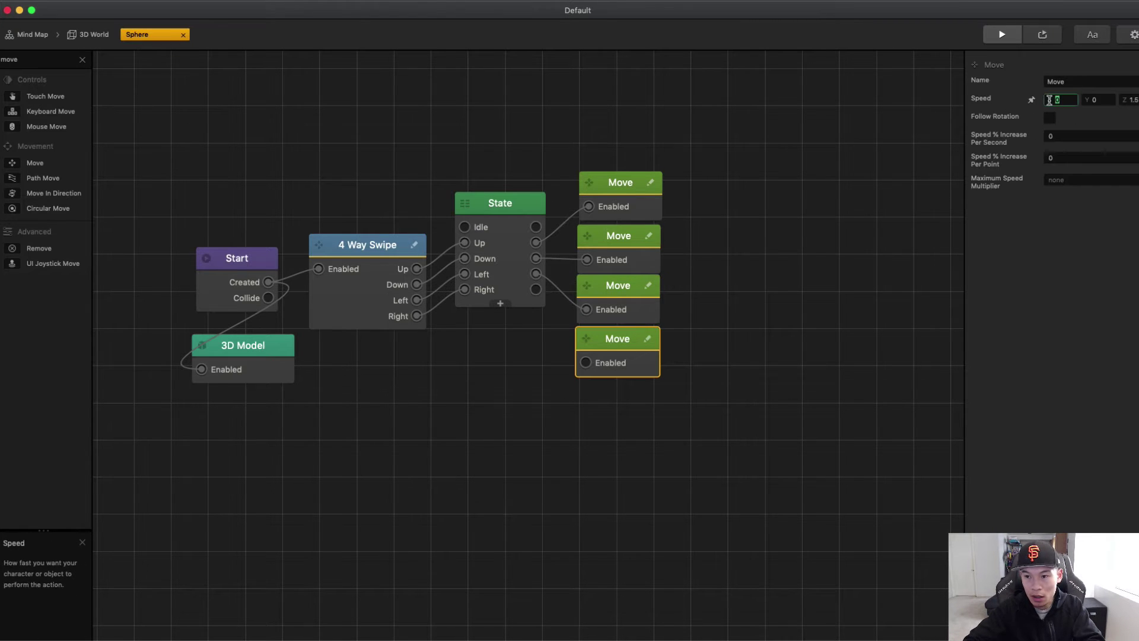
key(Return)
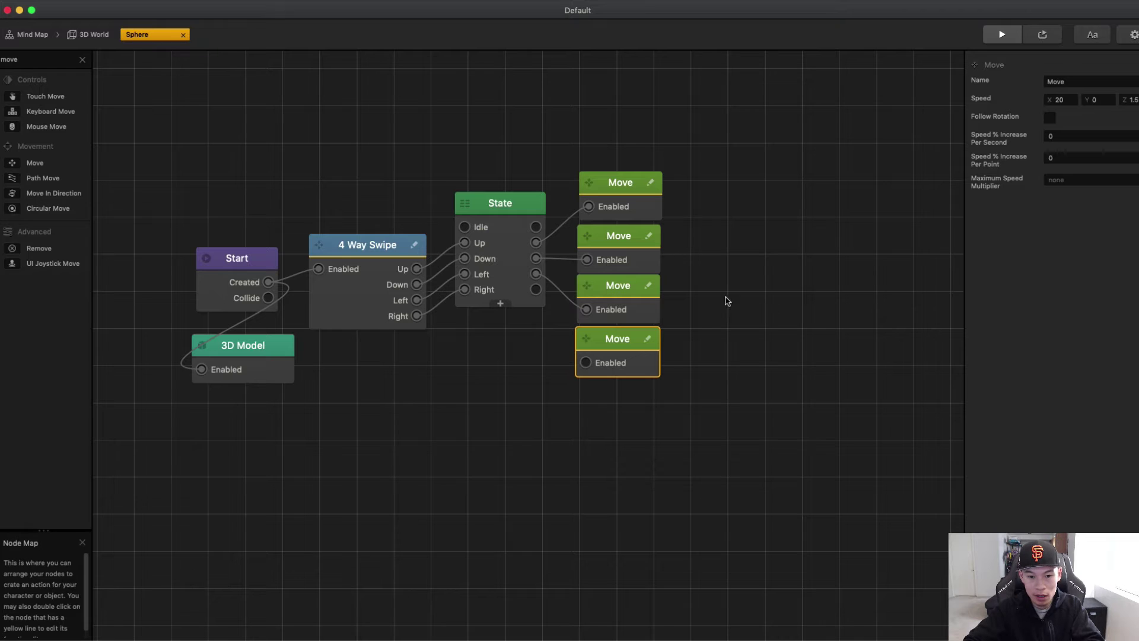
drag(535, 289, 586, 363)
click(620, 343)
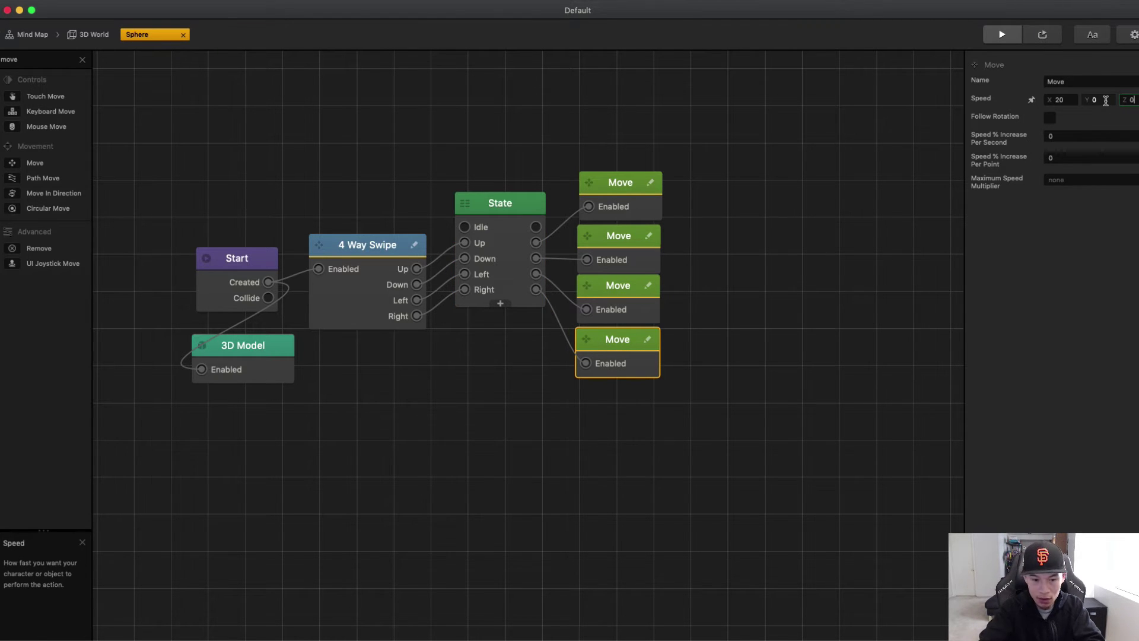
click(941, 184)
Preview the game to test the sphere's swipe movement inside the walled level.
click(1002, 34)
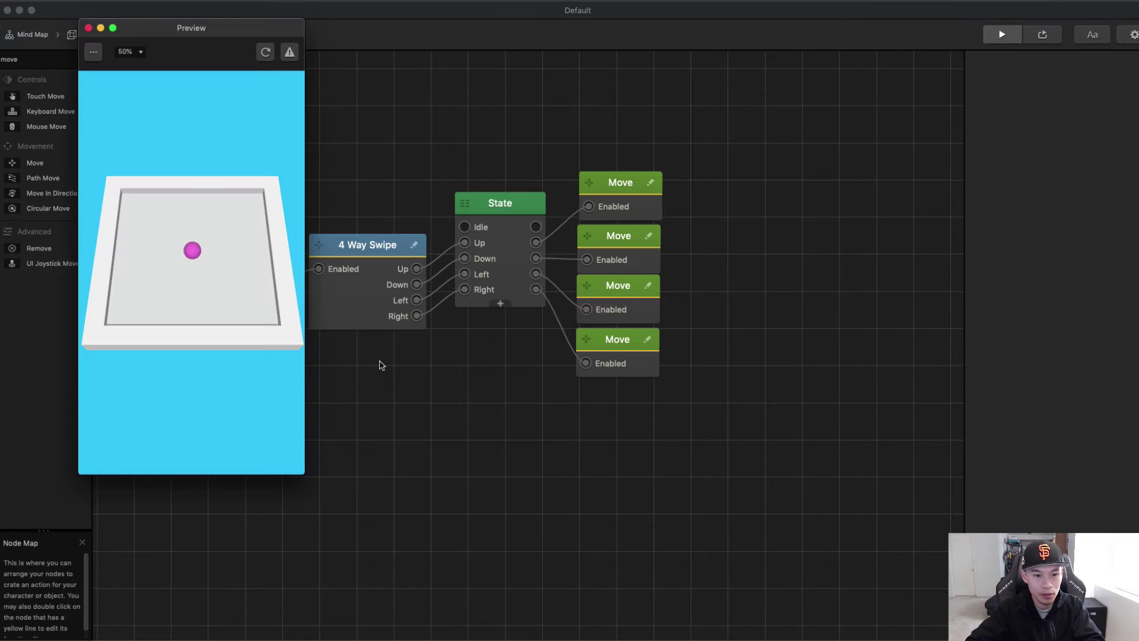